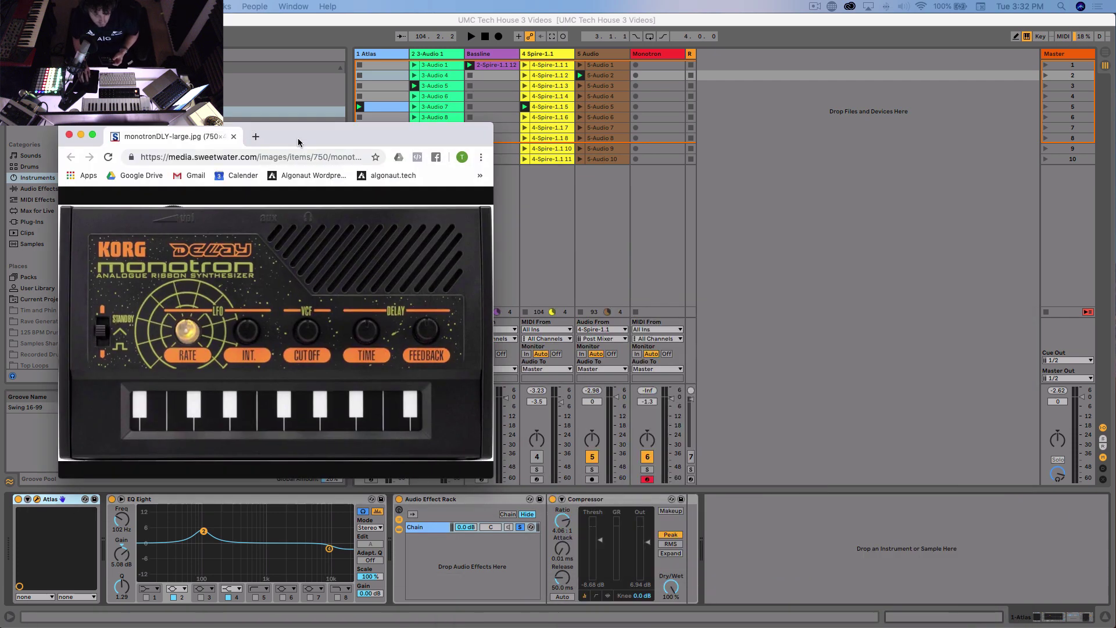
- Move the synth picture window aside, switch to Ableton Live, close the Atlas window and play the session briefly
{"action": "left_click_drag", "start_coordinate": [295, 145], "coordinate": [575, 114]}
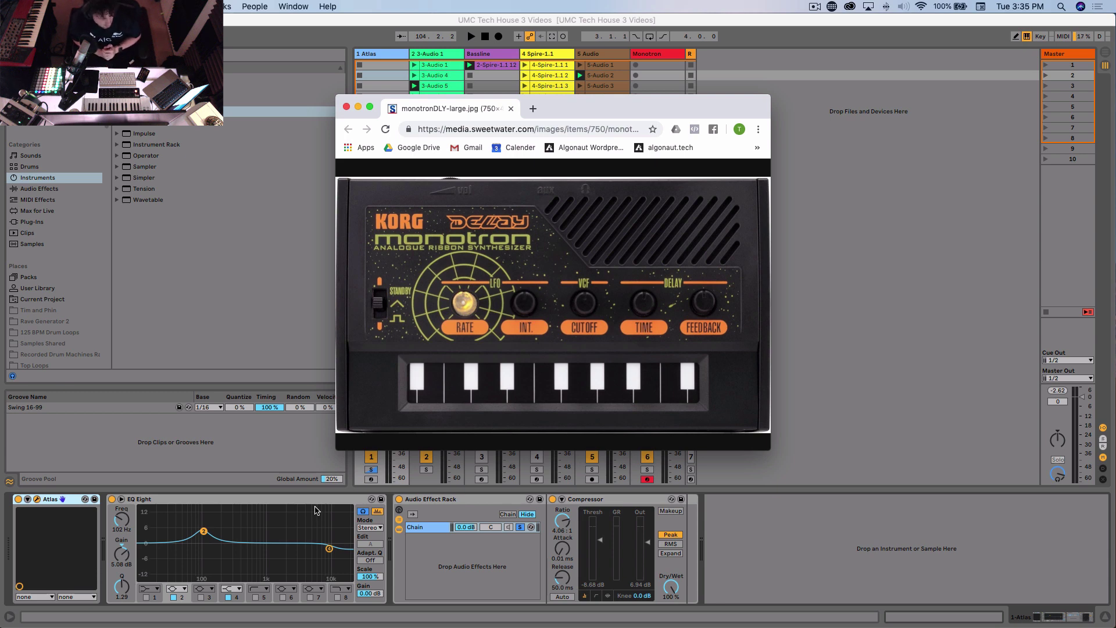
{"action": "left_click", "coordinate": [316, 510]}
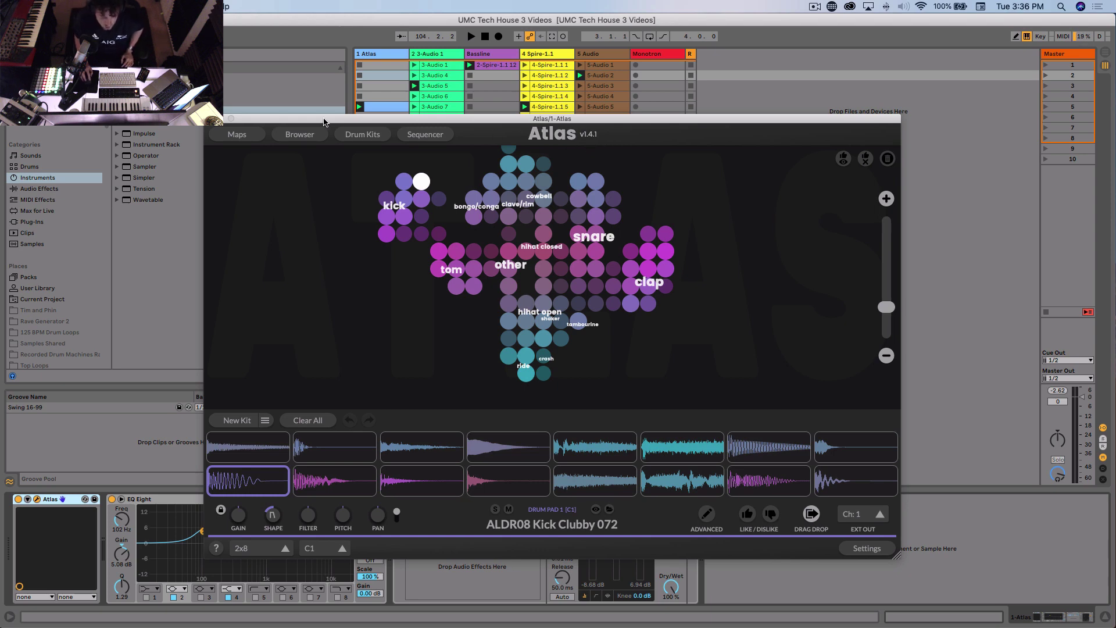
{"action": "left_click", "coordinate": [231, 118]}
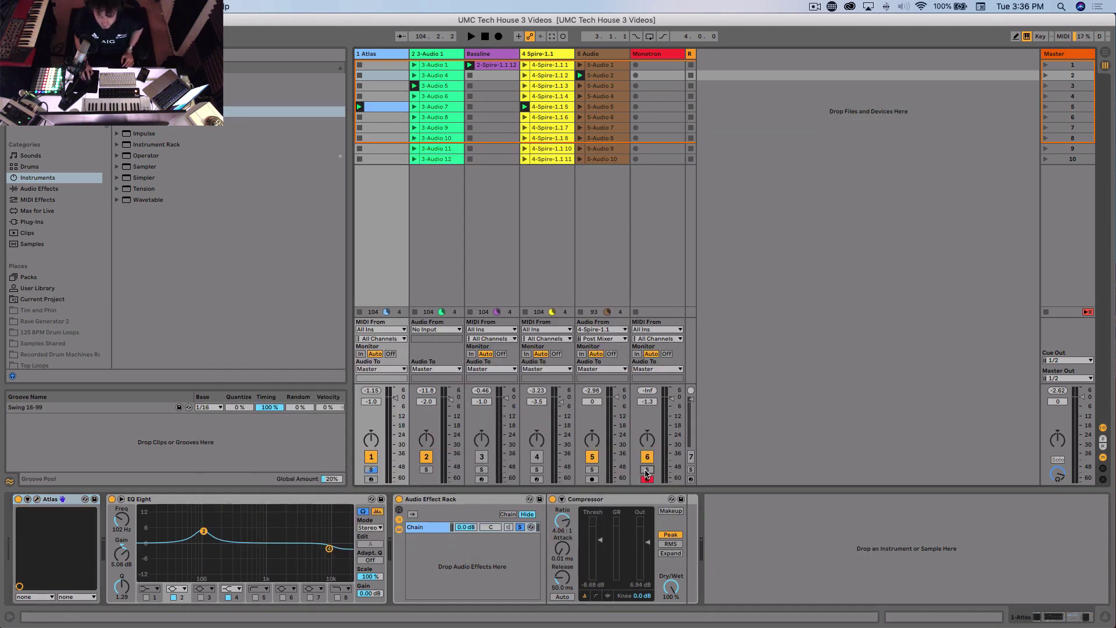
{"action": "key", "text": "space"}
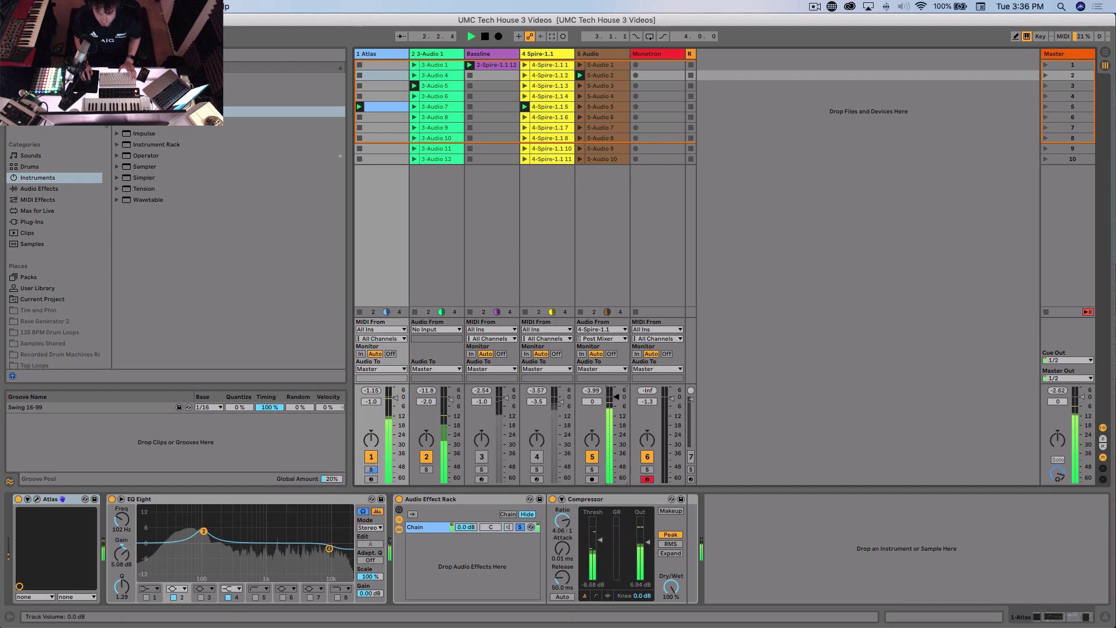
{"action": "key", "text": "space"}
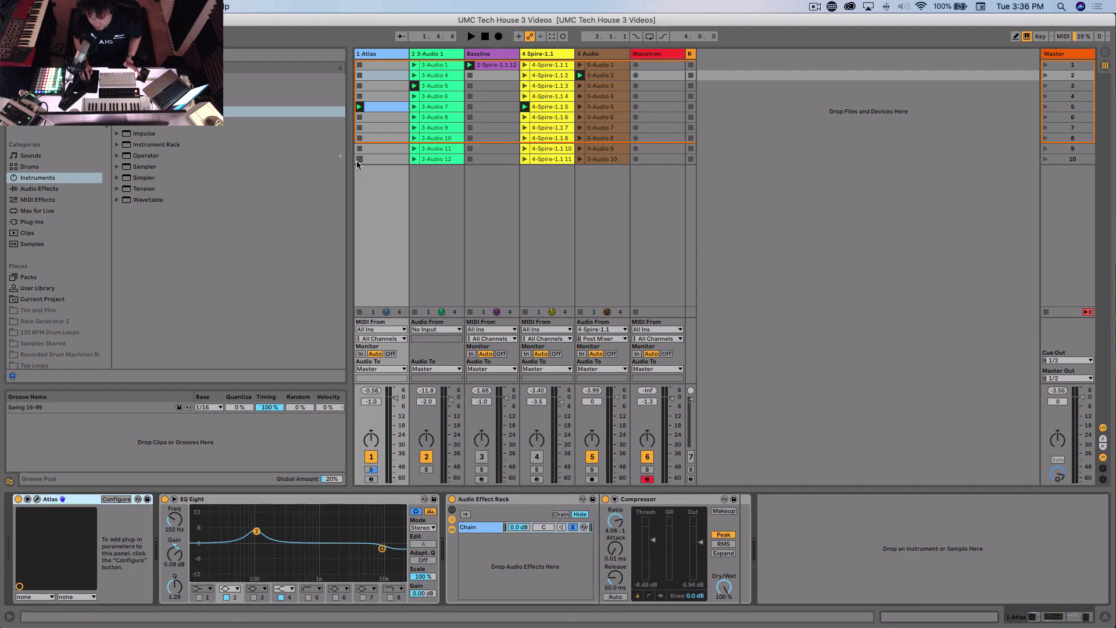
- Generate a new drum kit in the Atlas plug-in on the 1 Atlas track, auditioning it during playback, and close the plug-in window
{"action": "left_click", "coordinate": [67, 494]}
{"action": "key", "text": "space"}
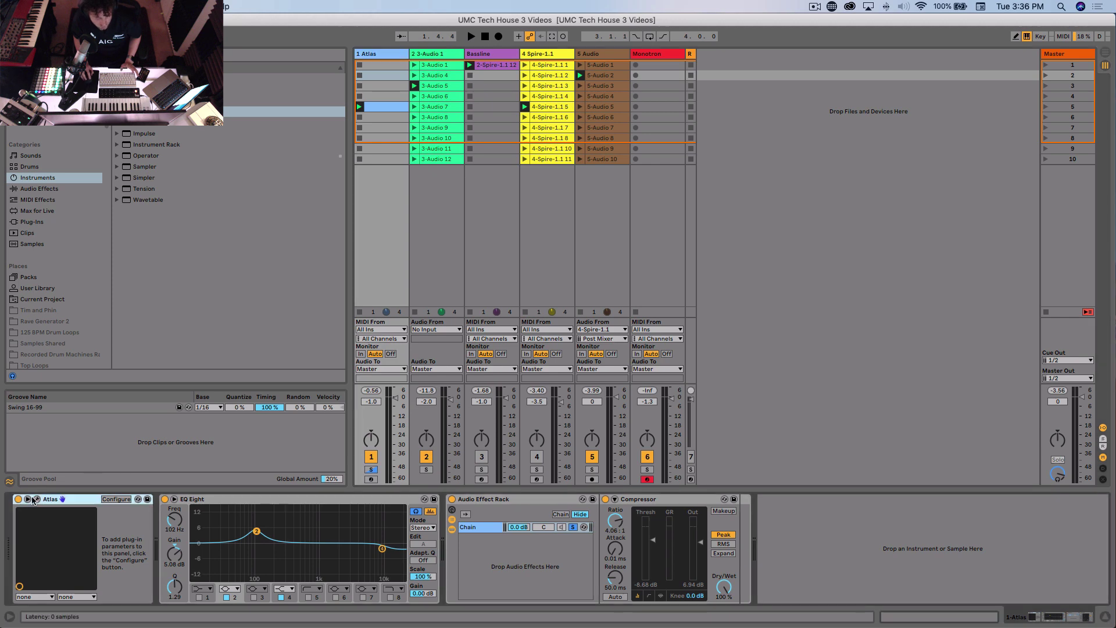
{"action": "left_click", "coordinate": [37, 499]}
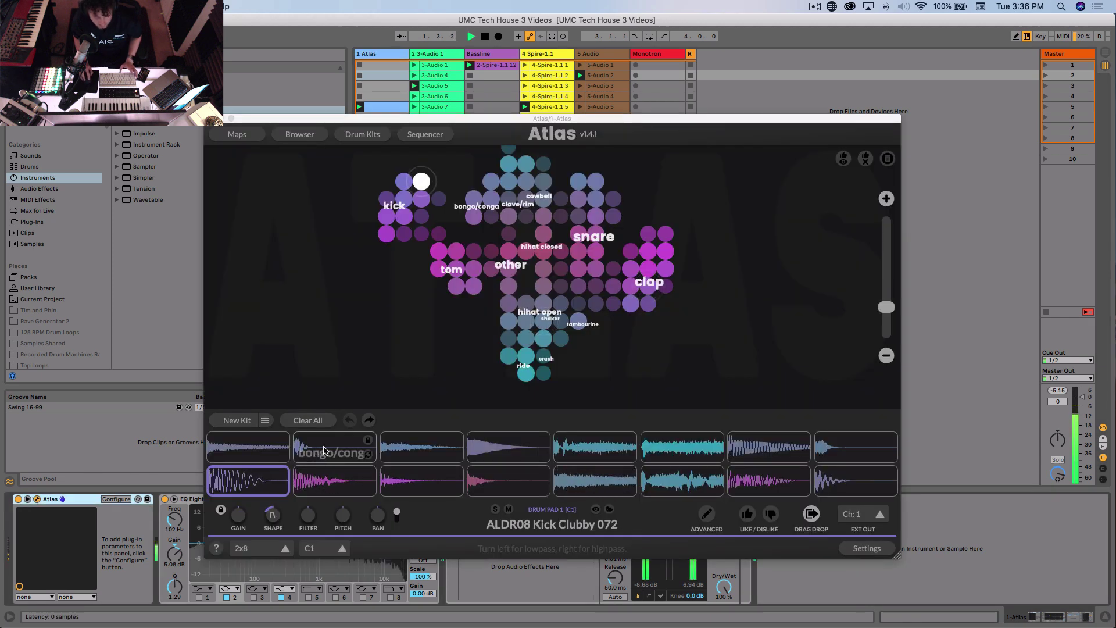
{"action": "key", "text": "space"}
{"action": "key", "text": "space"}
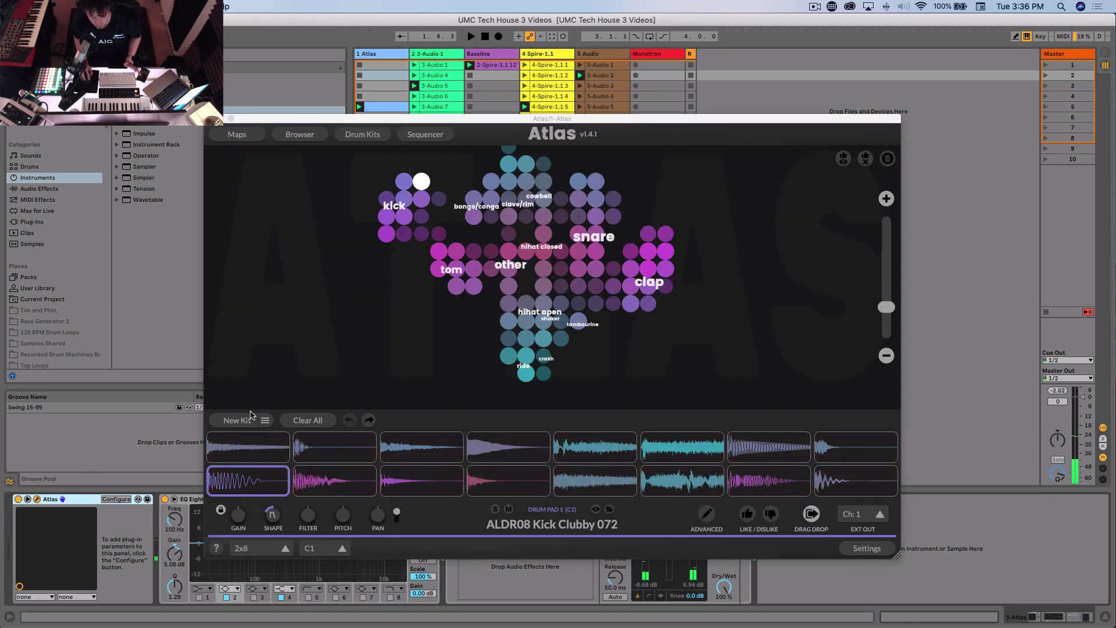
{"action": "left_click", "coordinate": [238, 420]}
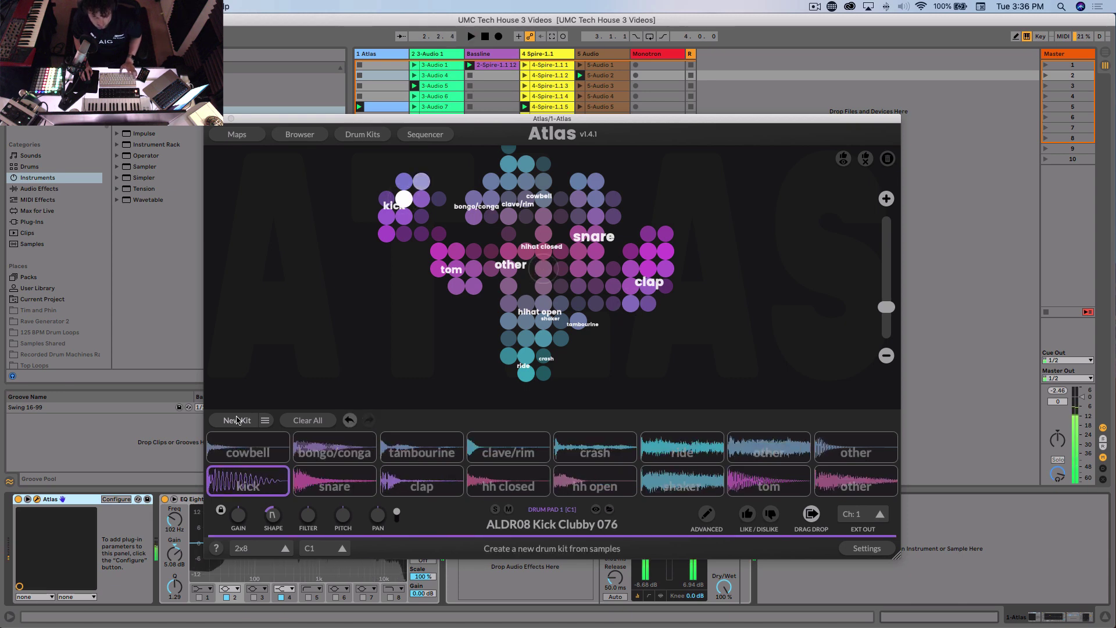
{"action": "key", "text": "space"}
{"action": "left_click", "coordinate": [230, 118]}
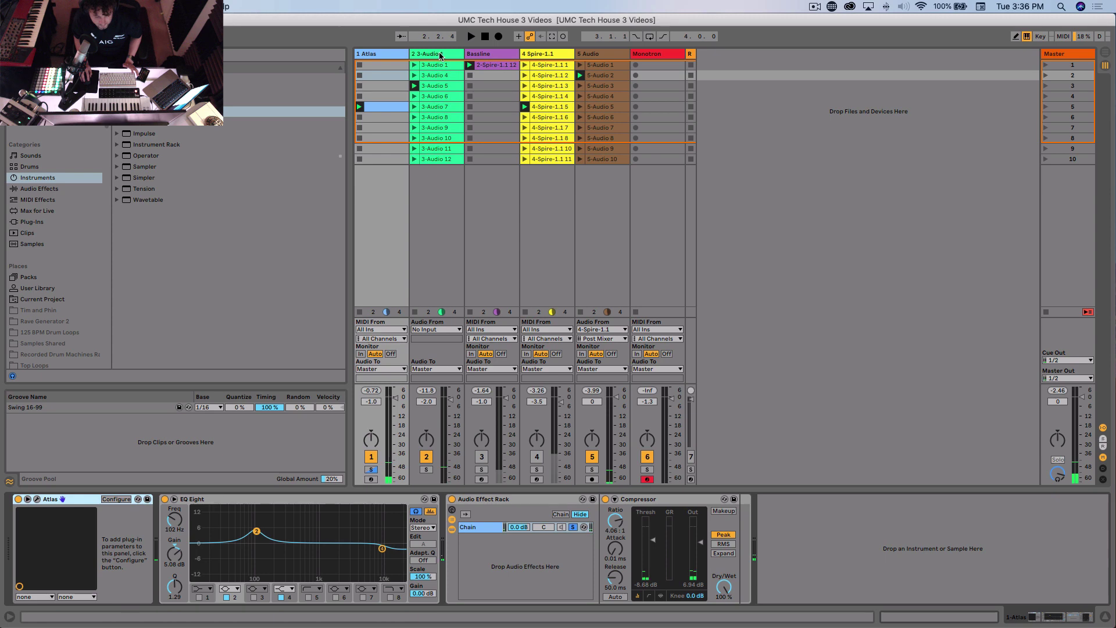
- Audition the 3-Audio 1 track in solo and set its volume to -1.3 dB
{"action": "left_click", "coordinate": [437, 167]}
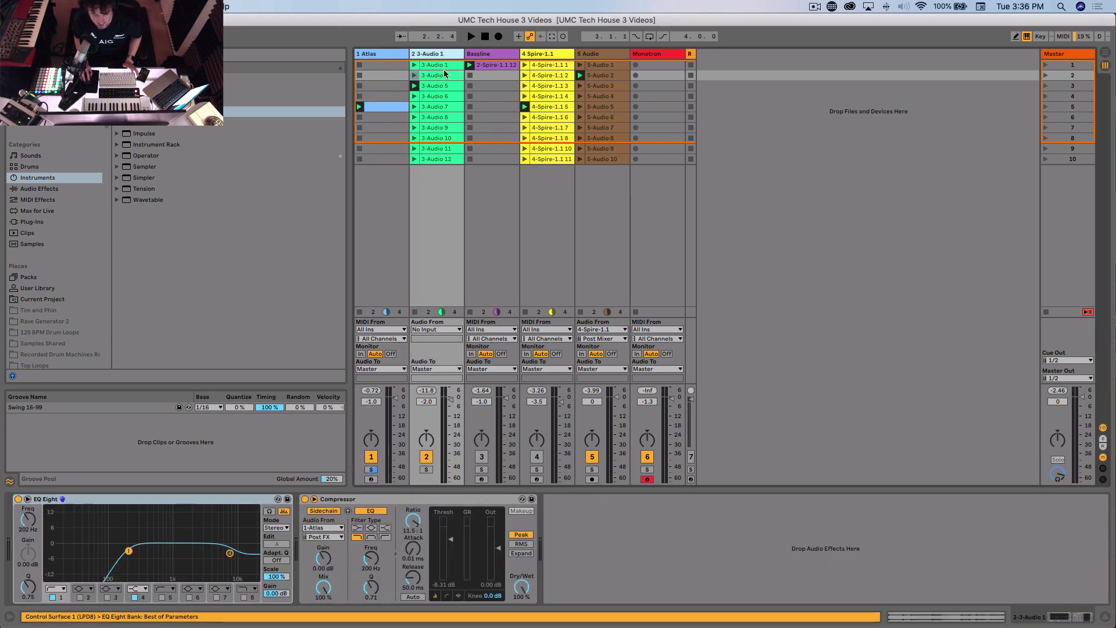
{"action": "left_click", "coordinate": [428, 470]}
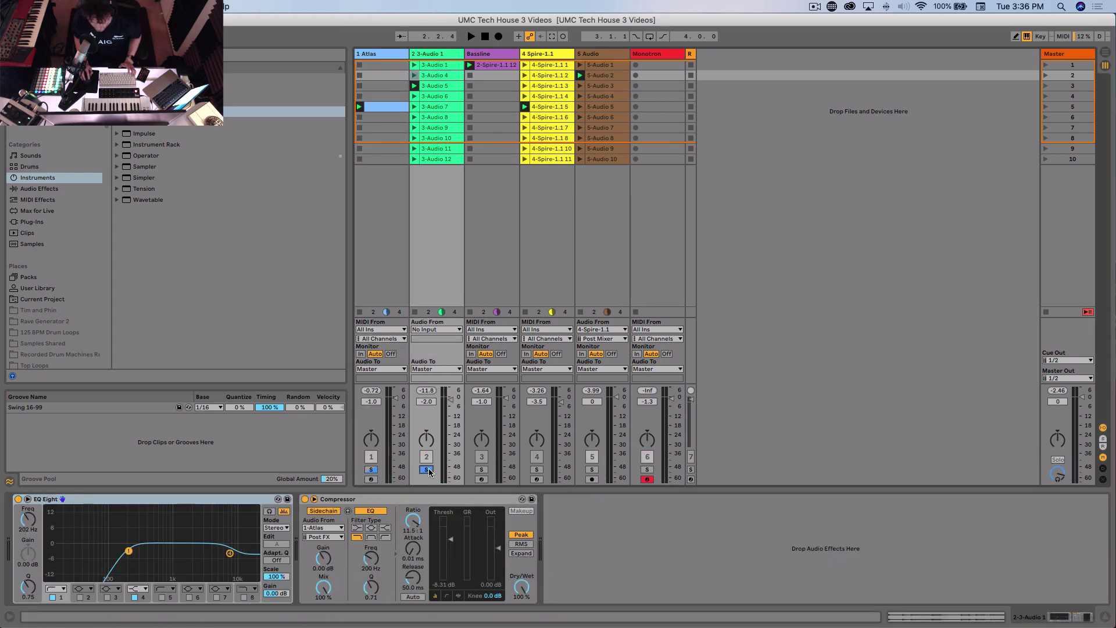
{"action": "key", "text": "space"}
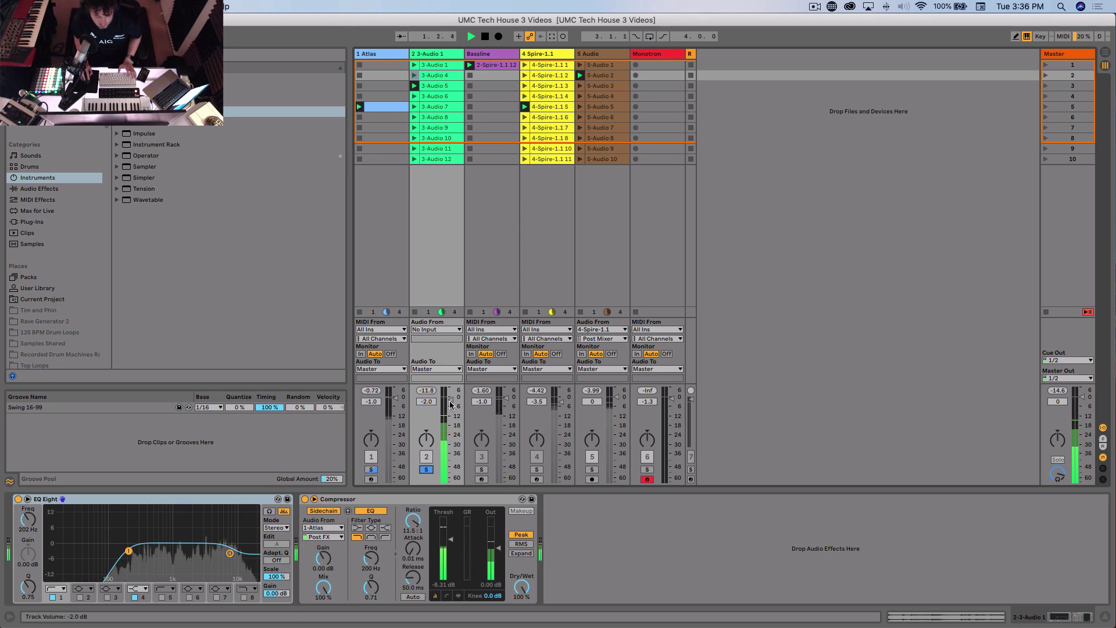
{"action": "key", "text": "space"}
- Audition the 4 Spire-1.1 track and the 5 Audio track in solo, one after the other
{"action": "left_click", "coordinate": [536, 469]}
{"action": "left_click", "coordinate": [547, 67]}
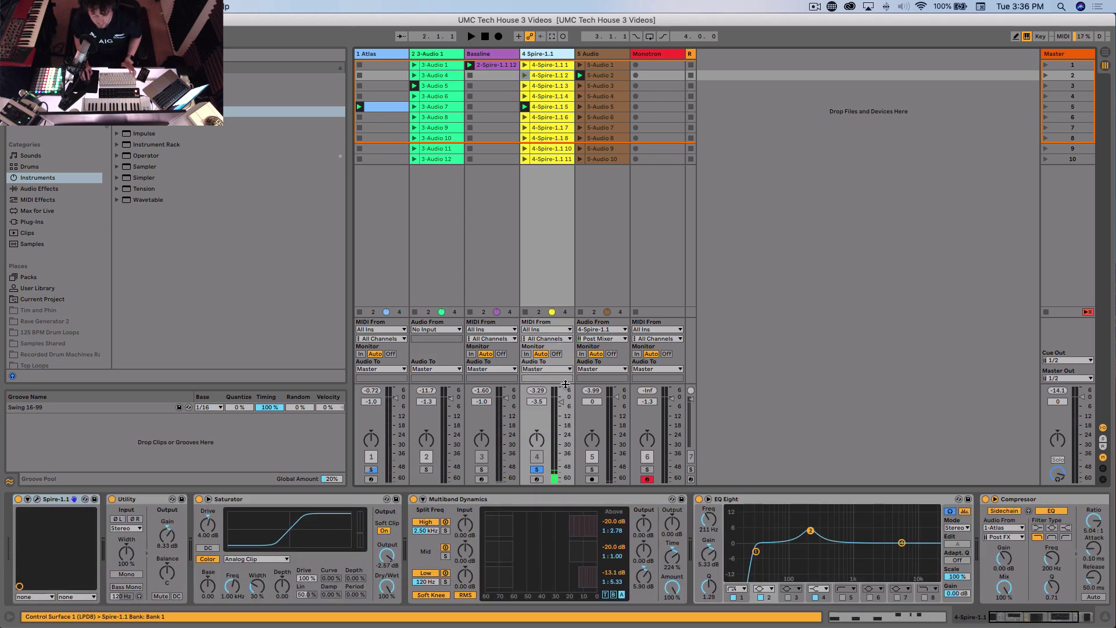
{"action": "key", "text": "space"}
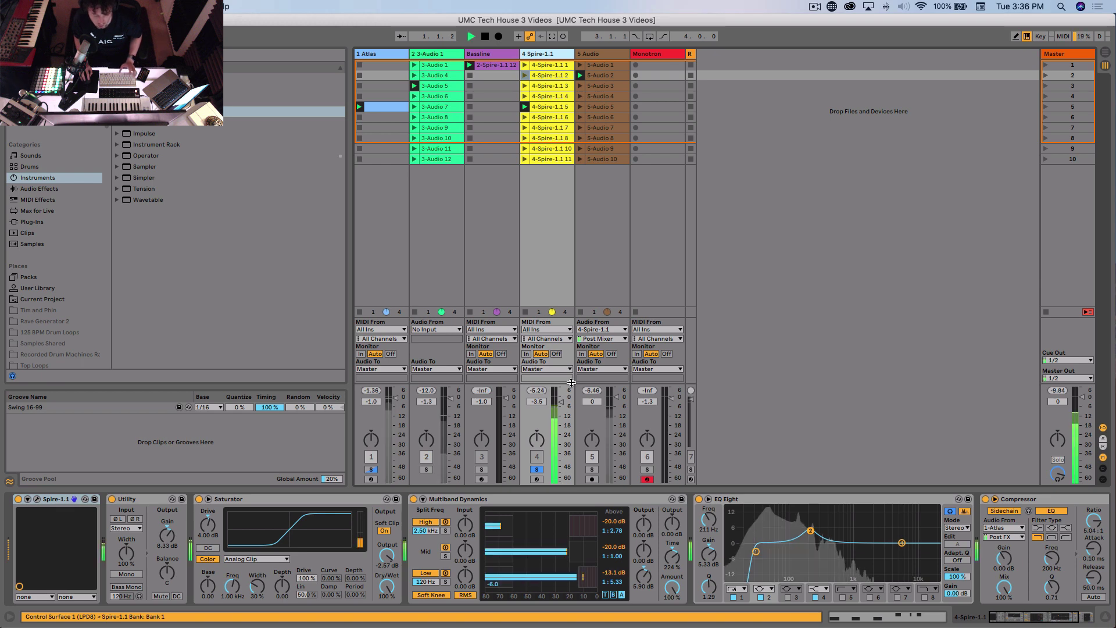
{"action": "left_click", "coordinate": [592, 469]}
{"action": "left_click", "coordinate": [618, 239]}
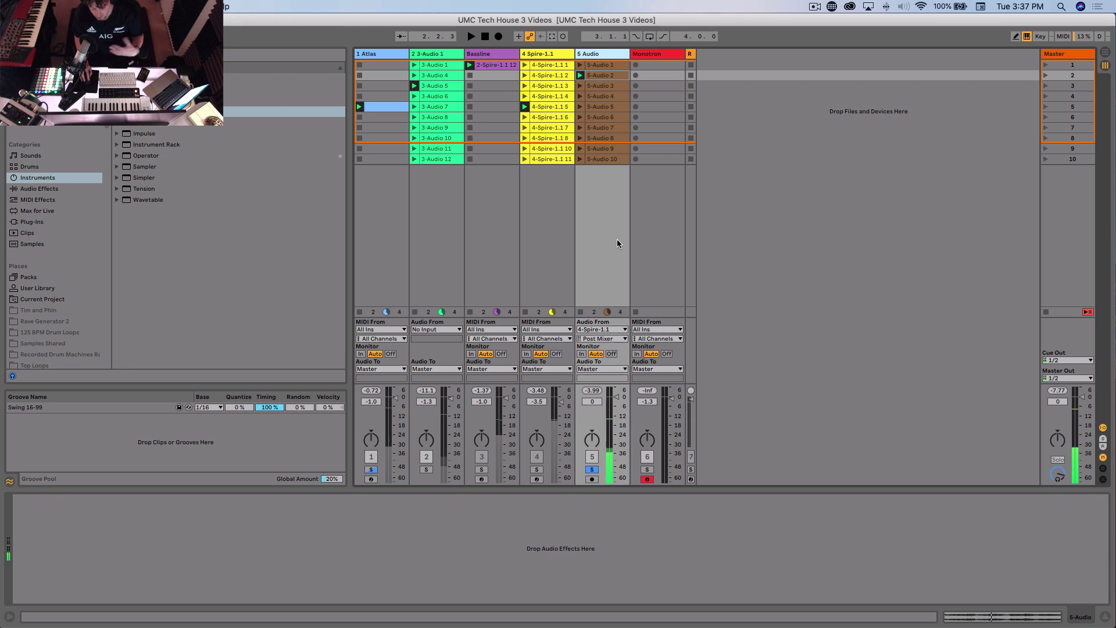
- Solo the Monotron track, examine the finished Monotron patch in its Massive plug-in, and close the plug-in window
{"action": "key", "text": "Right"}
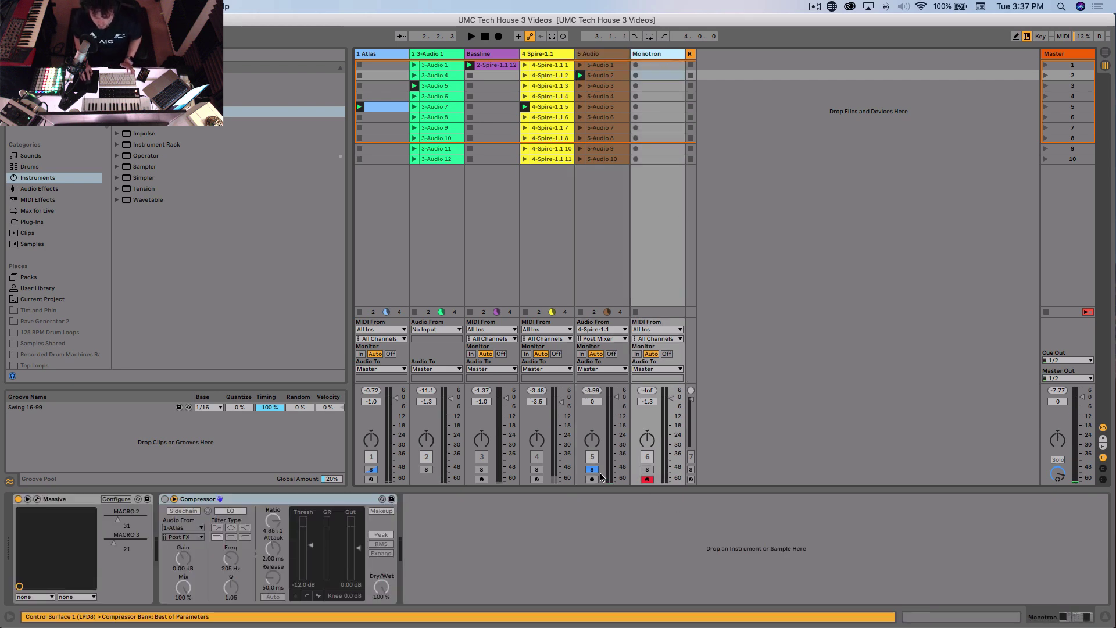
{"action": "left_click", "coordinate": [647, 469]}
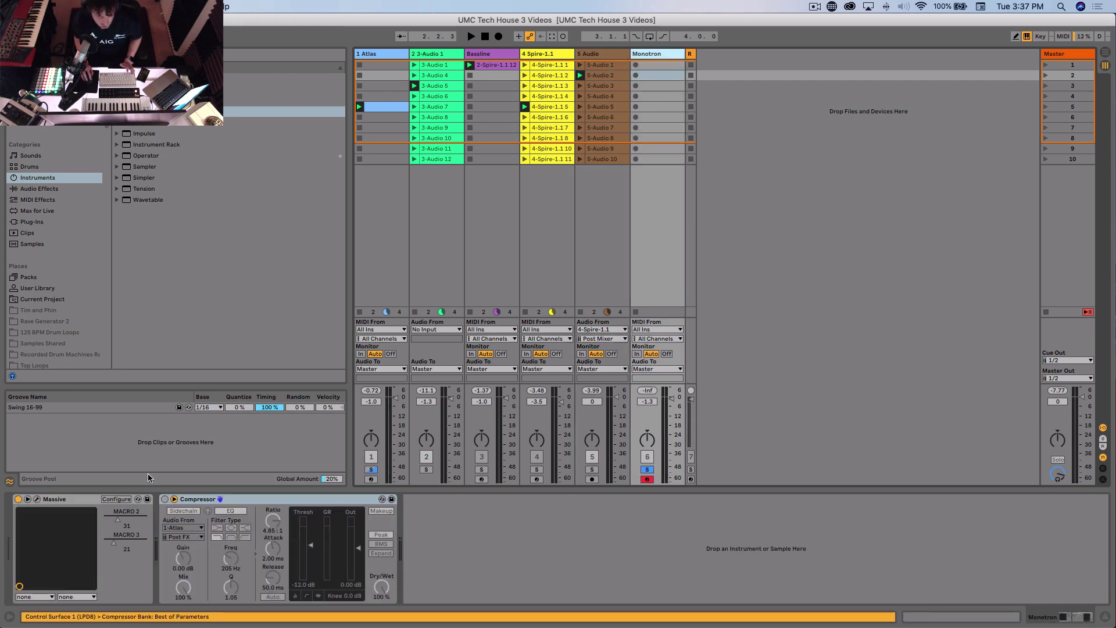
{"action": "left_click", "coordinate": [40, 500]}
{"action": "left_click", "coordinate": [38, 500]}
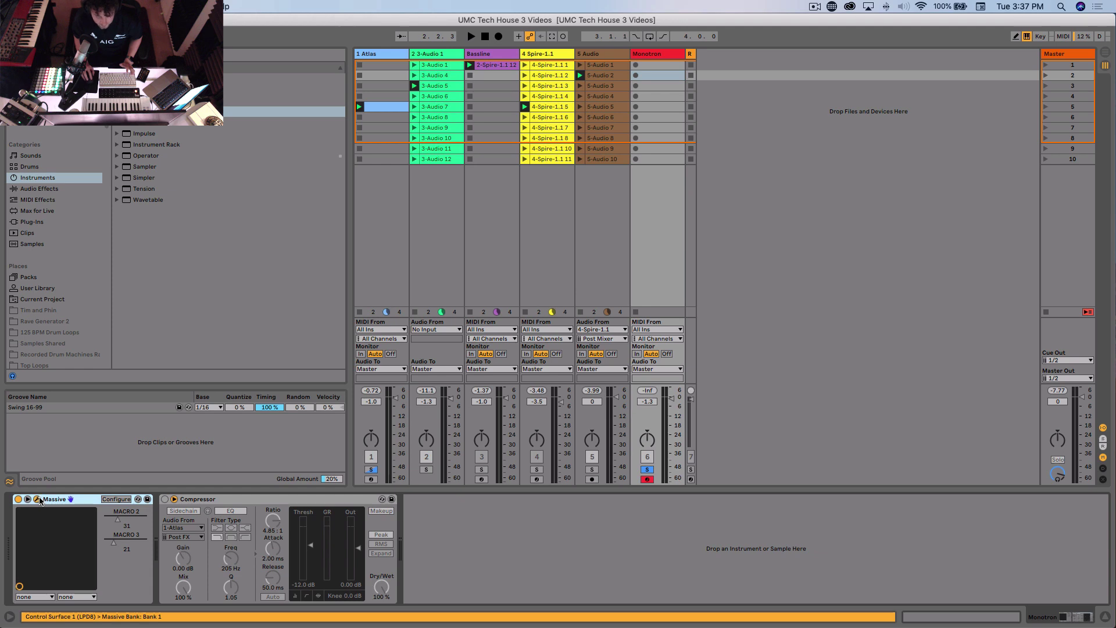
{"action": "left_click_drag", "start_coordinate": [739, 64], "coordinate": [553, 54]}
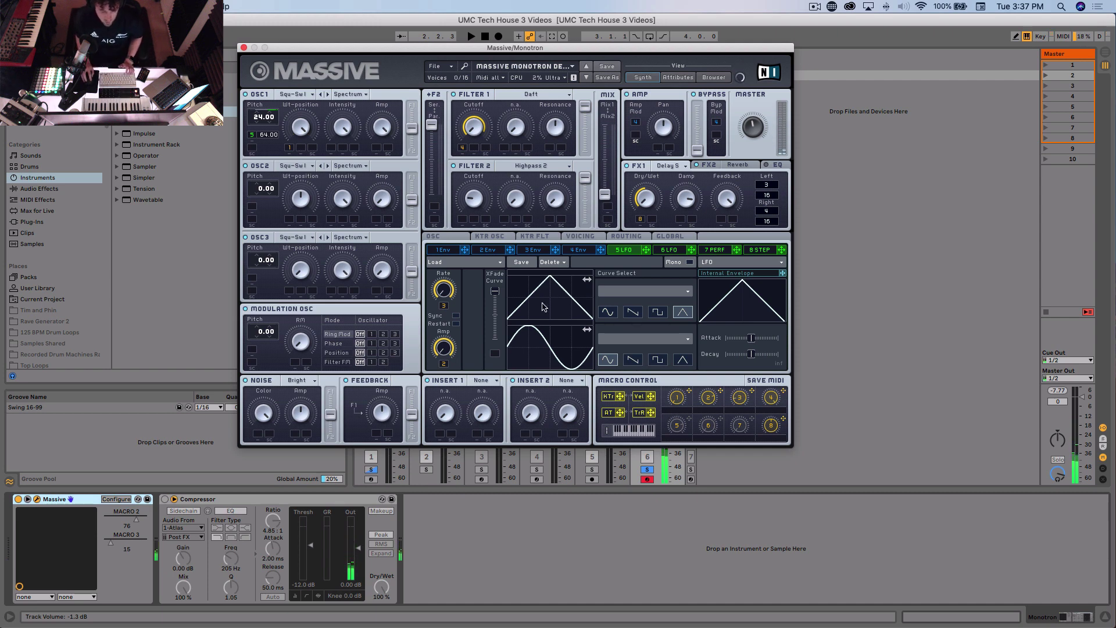
{"action": "left_click", "coordinate": [244, 47]}
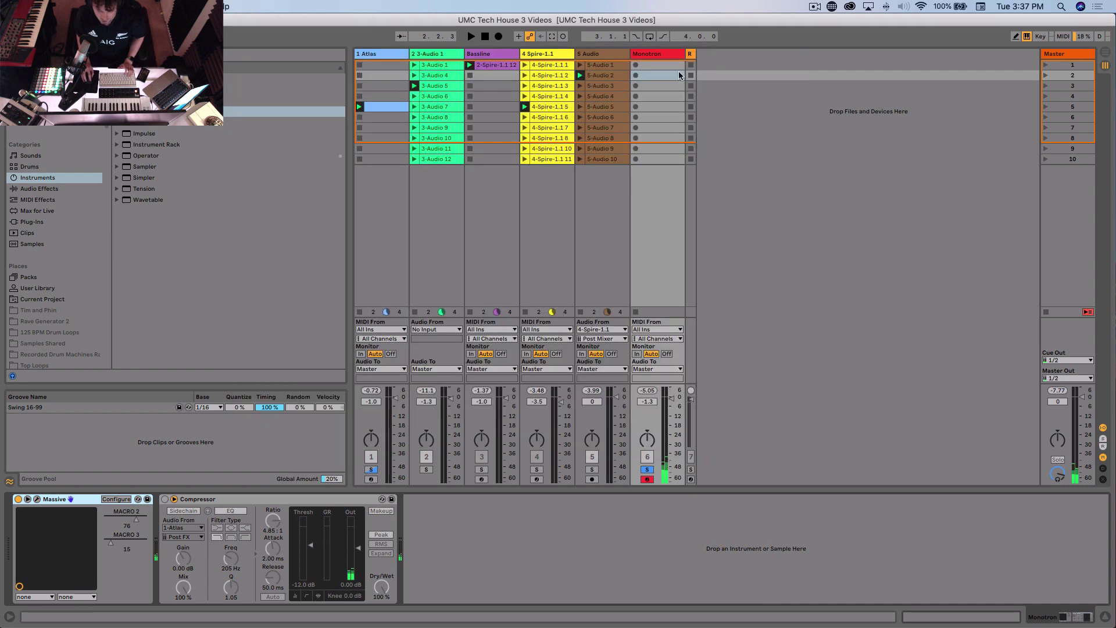
- Create a new track with the Massive plug-in beside the Monotron track, and review the Korg Monotron Delay reference picture
{"action": "left_click", "coordinate": [715, 75]}
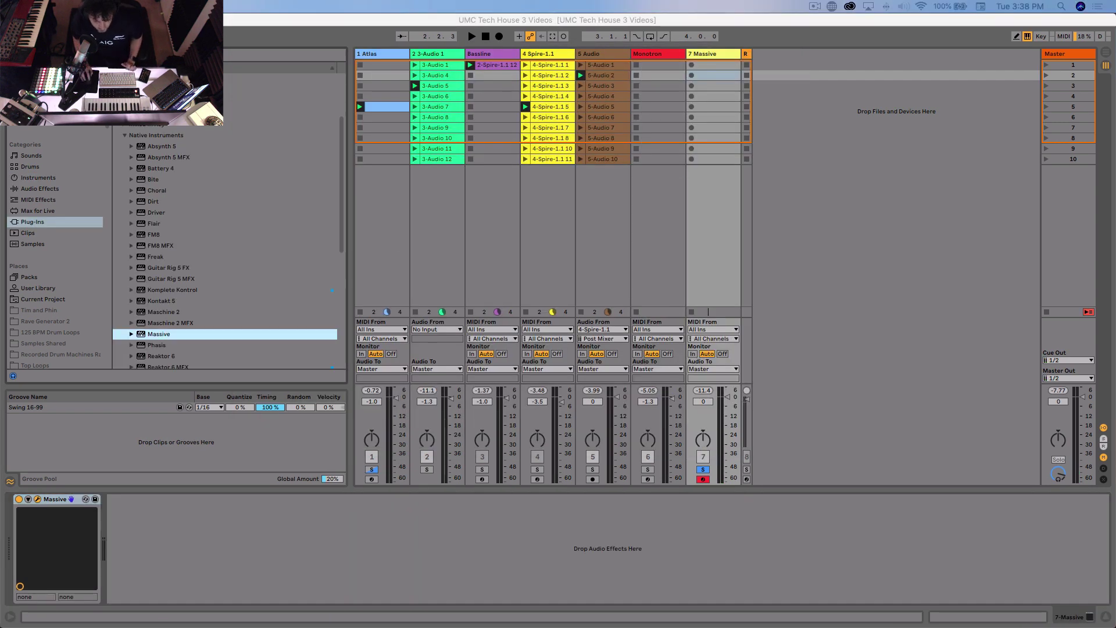
{"action": "key", "text": "super+Tab"}
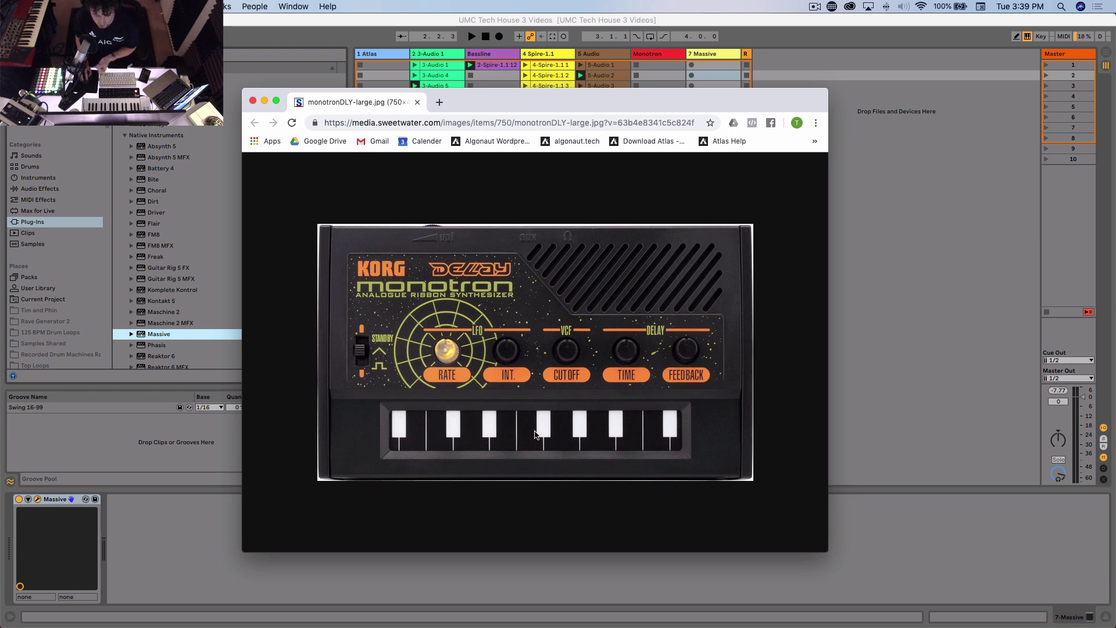
{"action": "left_click_drag", "start_coordinate": [574, 104], "coordinate": [0, 386]}
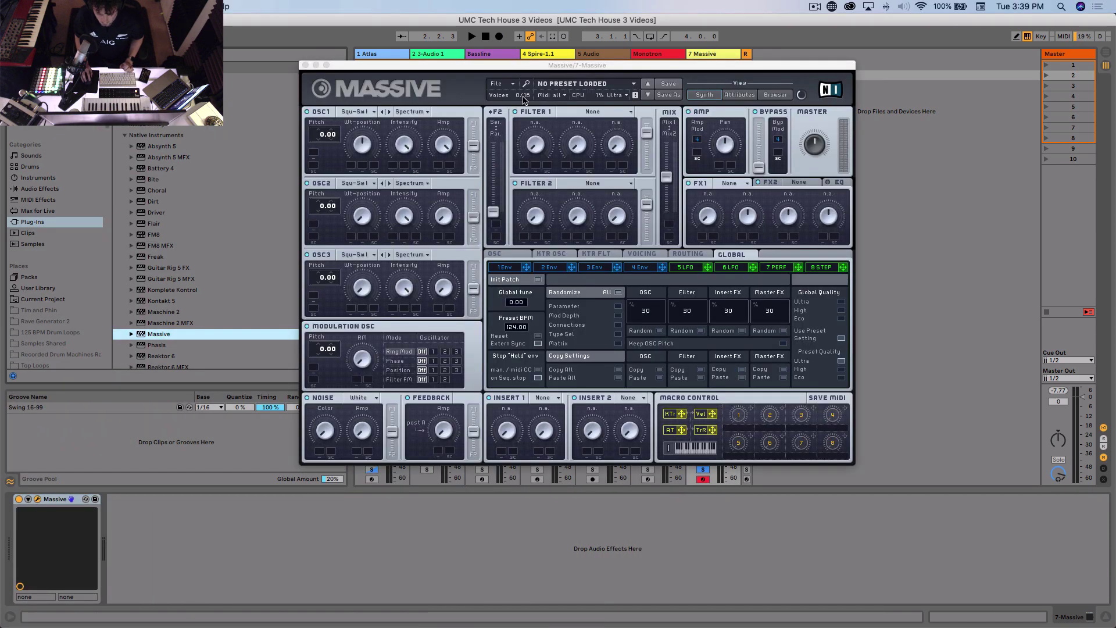
- Set the voicing of the new Massive instance to Monophon
{"action": "left_click_drag", "start_coordinate": [557, 68], "coordinate": [562, 68]}
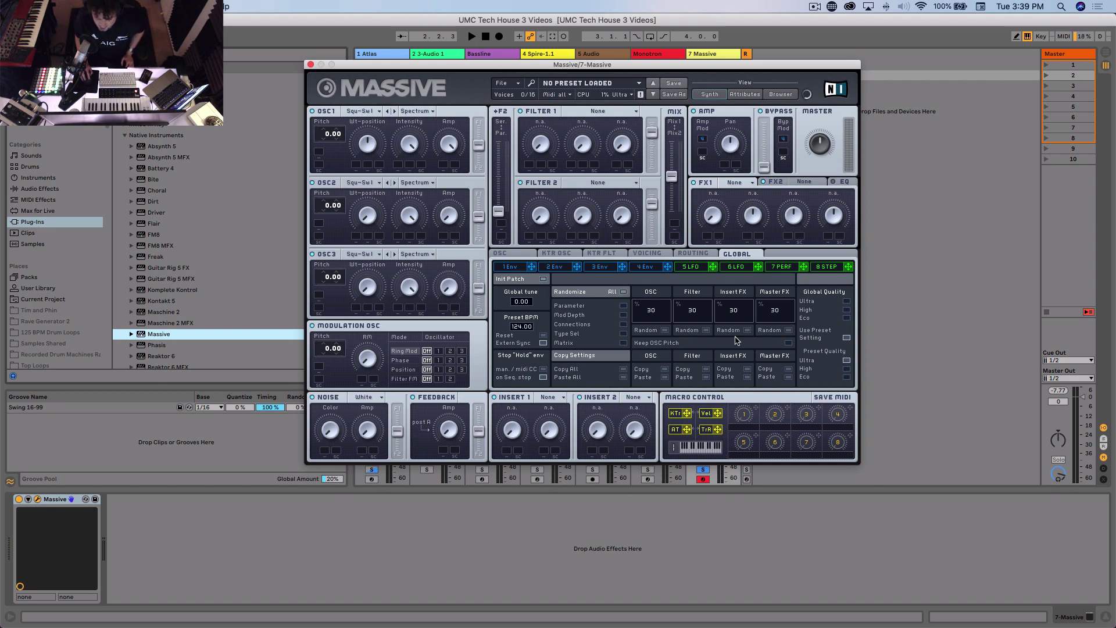
{"action": "left_click", "coordinate": [658, 254]}
{"action": "left_click", "coordinate": [542, 332]}
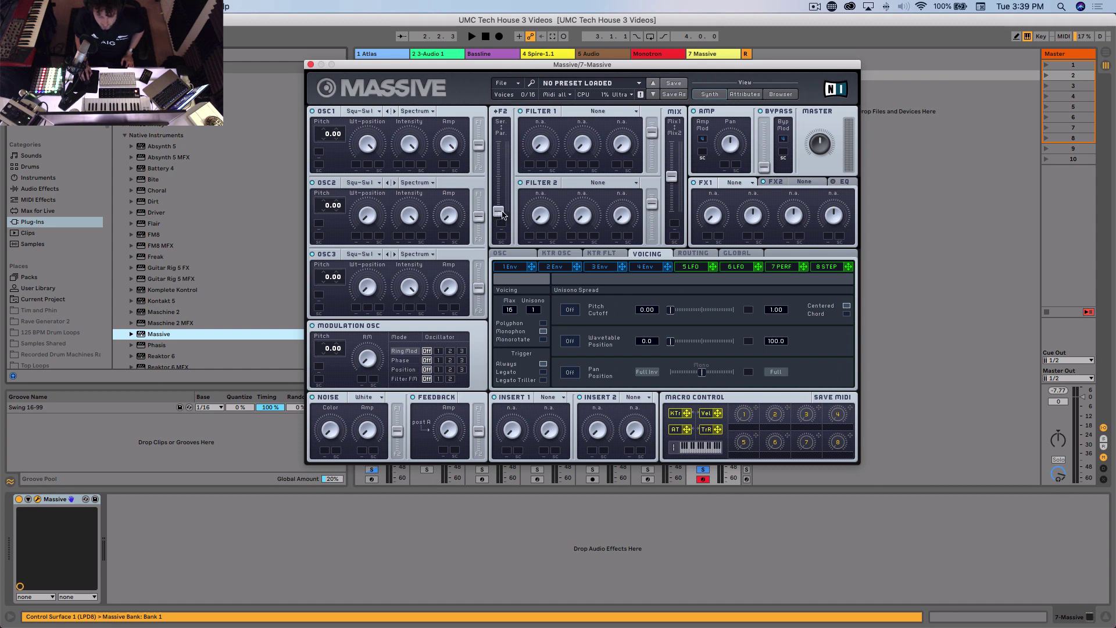
- Route Massive's filters fully in series, with the filter mix at Mix2 and both filter outputs at maximum
{"action": "left_click_drag", "start_coordinate": [498, 215], "coordinate": [499, 144]}
{"action": "left_click_drag", "start_coordinate": [654, 155], "coordinate": [652, 219]}
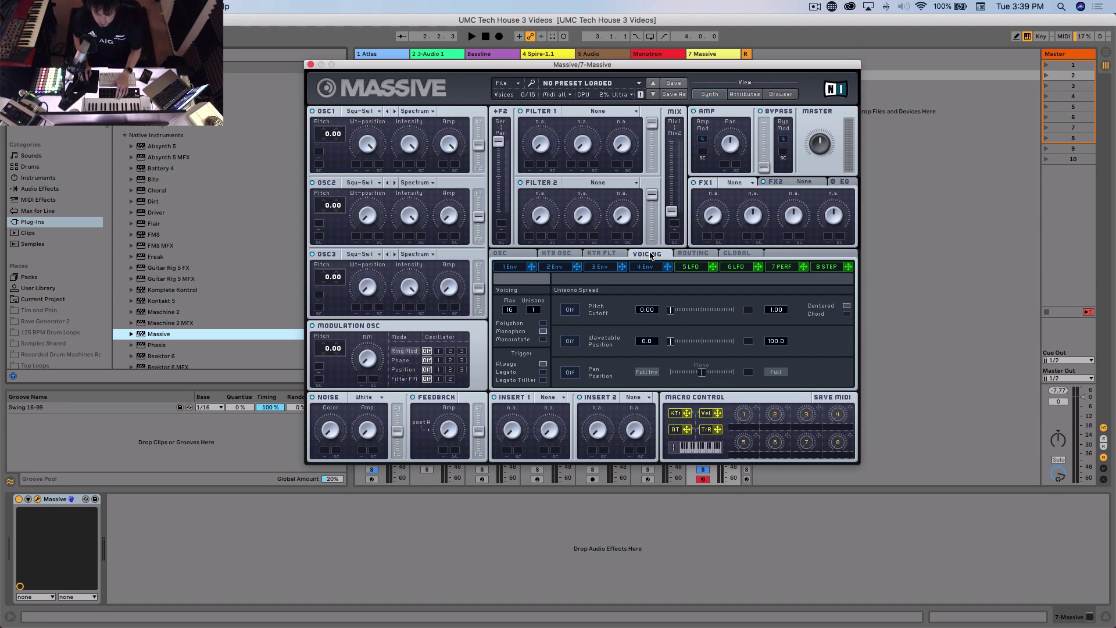
- Shape envelope 4 with its decay level at maximum for full sustain and a shorter release
{"action": "left_click", "coordinate": [644, 267]}
{"action": "left_click_drag", "start_coordinate": [553, 363], "coordinate": [574, 383]}
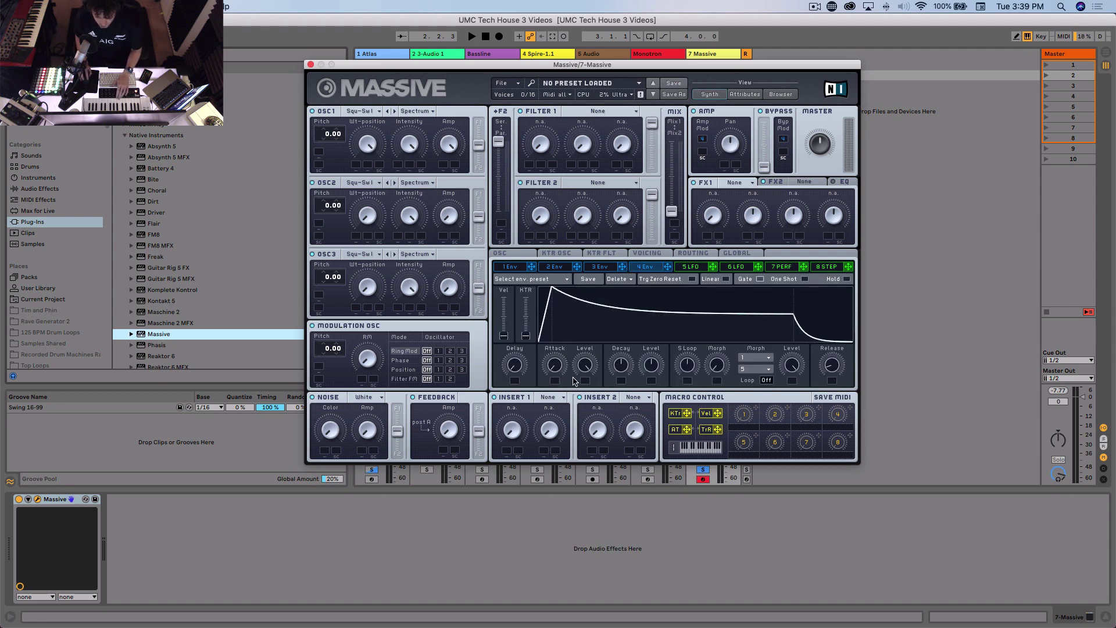
{"action": "left_click_drag", "start_coordinate": [651, 369], "coordinate": [656, 305]}
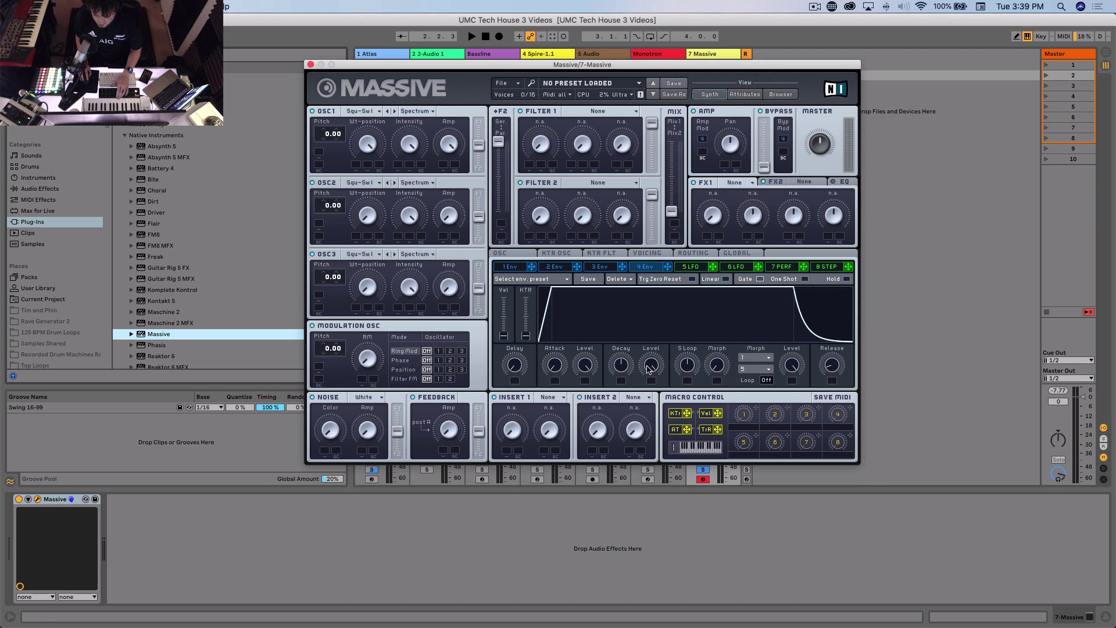
{"action": "mouse_move", "coordinate": [829, 367]}
{"action": "left_mouse_down"}
{"action": "mouse_move", "coordinate": [834, 379]}
{"action": "mouse_move", "coordinate": [835, 370]}
{"action": "left_mouse_up"}
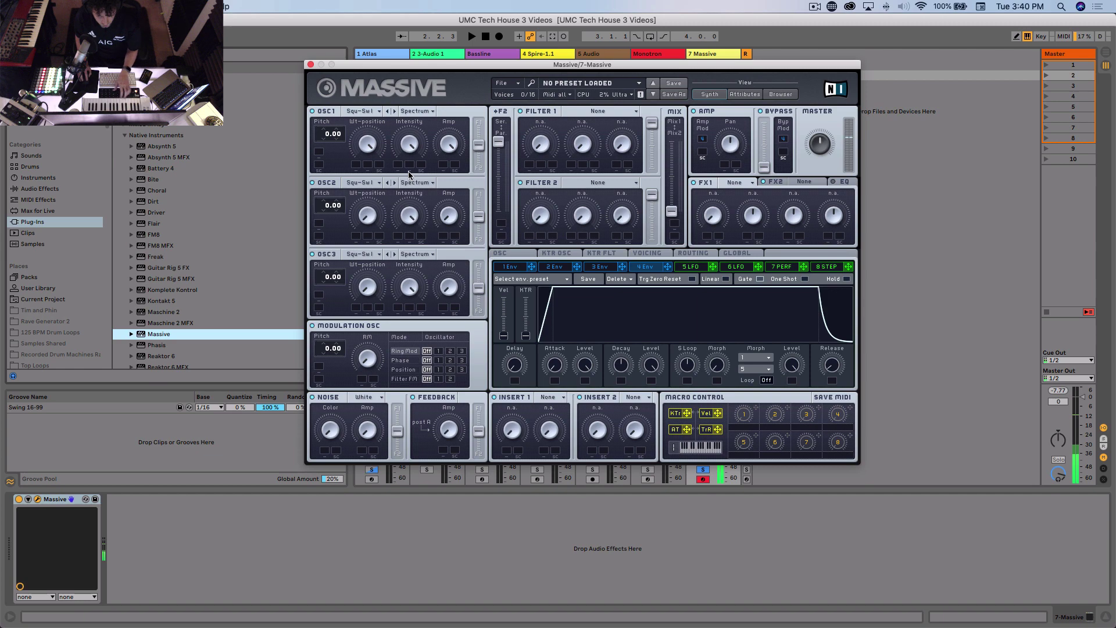
- Set oscillator 1's pitch to 12.00 semitones
{"action": "left_click_drag", "start_coordinate": [329, 141], "coordinate": [332, 135]}
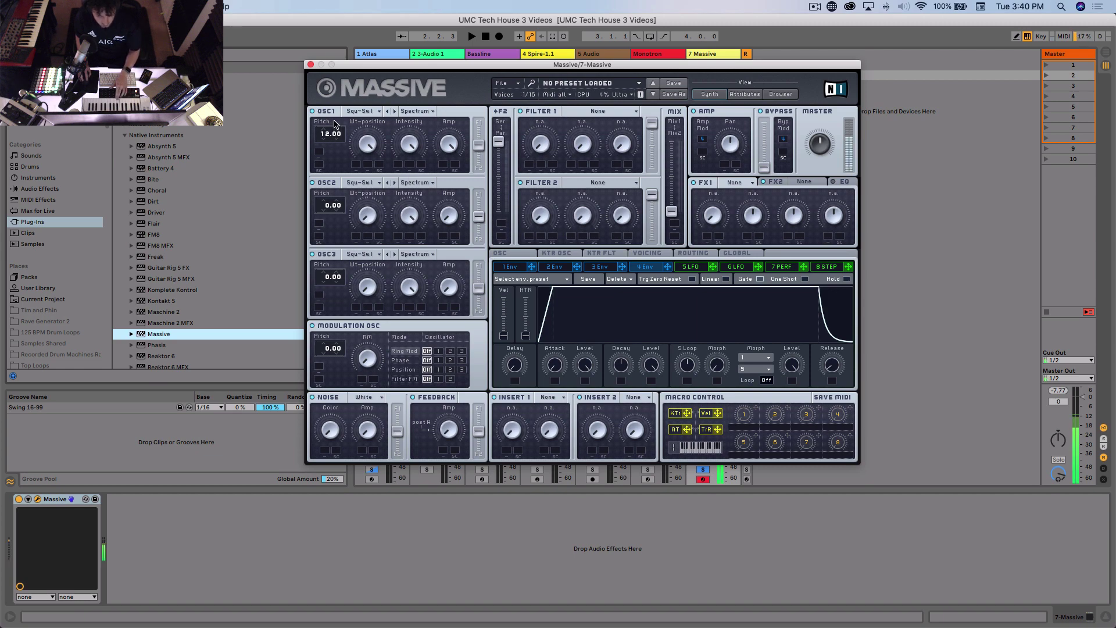
- Add a Utility effect after Massive on the new track and set its gain to about -6.11 dB
{"action": "left_click_drag", "start_coordinate": [653, 64], "coordinate": [755, 124]}
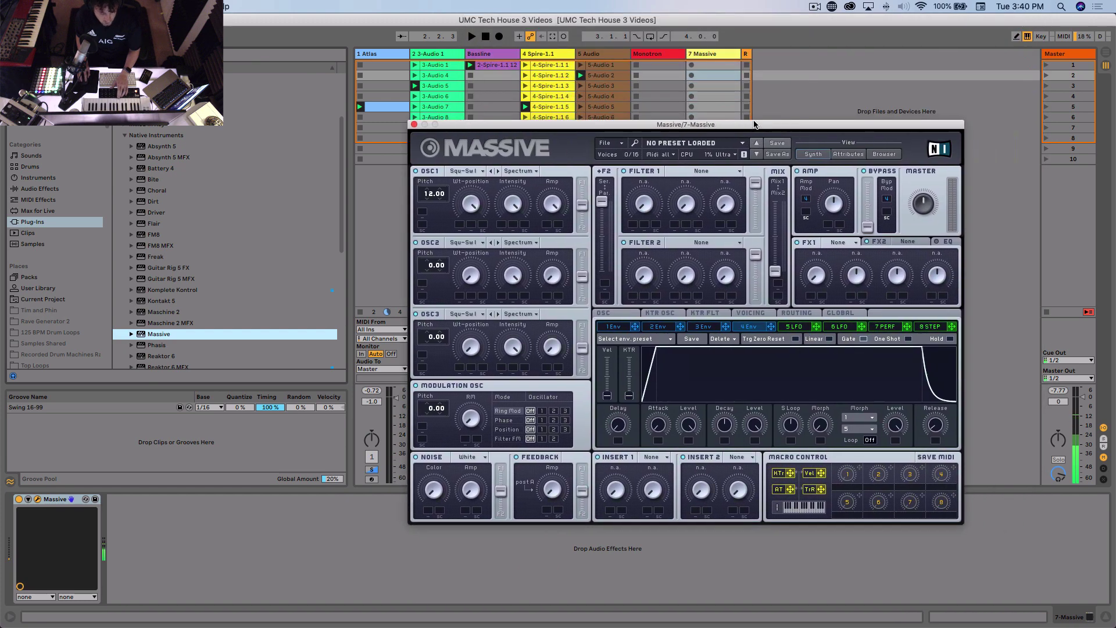
{"action": "left_click", "coordinate": [41, 188]}
{"action": "scroll", "coordinate": [157, 291], "scroll_direction": "down", "scroll_amount": 4}
{"action": "left_click_drag", "start_coordinate": [143, 341], "coordinate": [168, 553]}
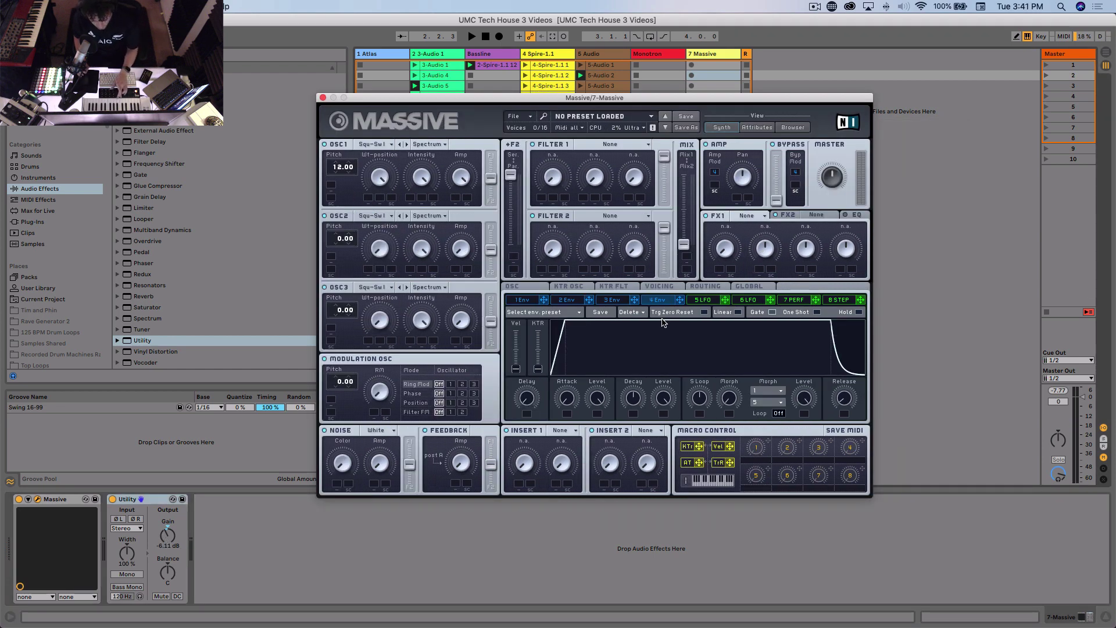
- Set Massive's Filter 1 type to Daft
{"action": "left_click", "coordinate": [609, 146]}
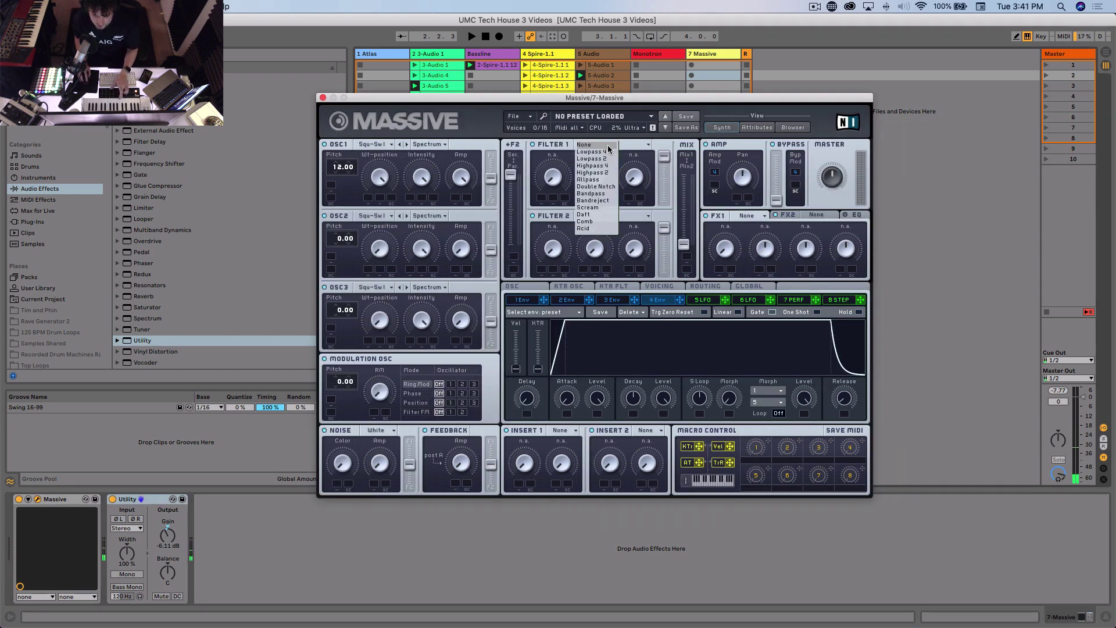
{"action": "left_click", "coordinate": [586, 215]}
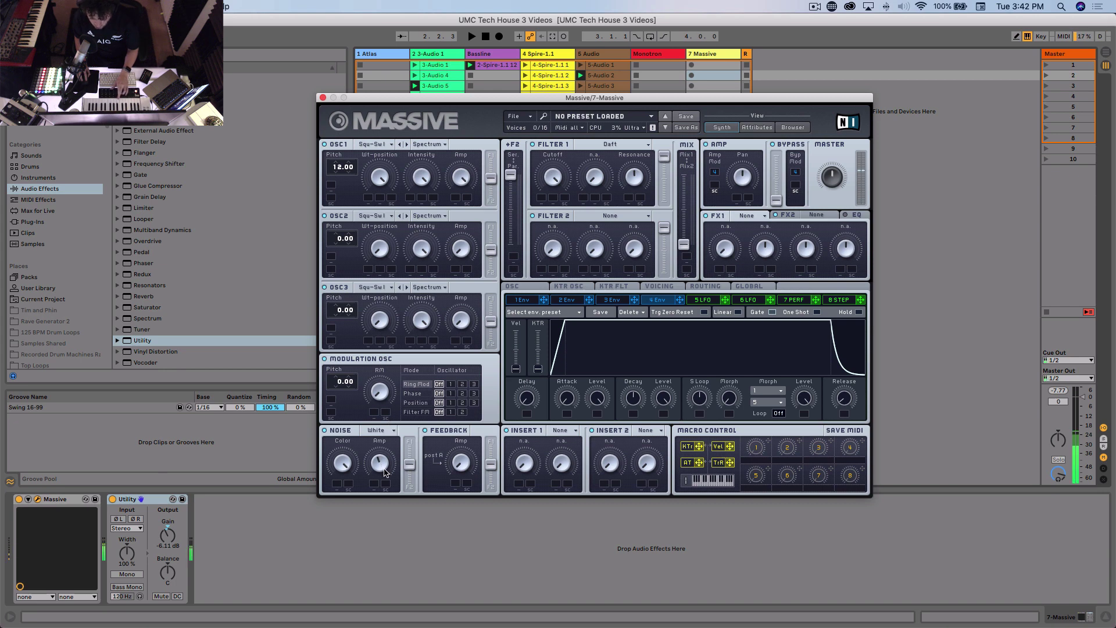
- Set the noise oscillator's type to Bright Noise
{"action": "left_click", "coordinate": [384, 431]}
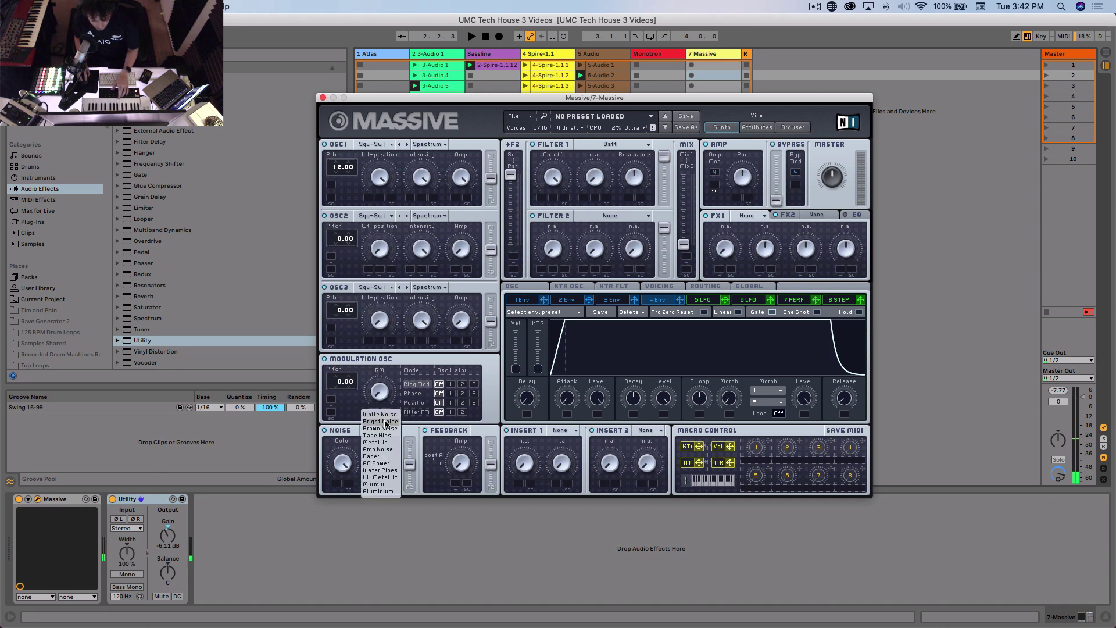
{"action": "left_click", "coordinate": [388, 427]}
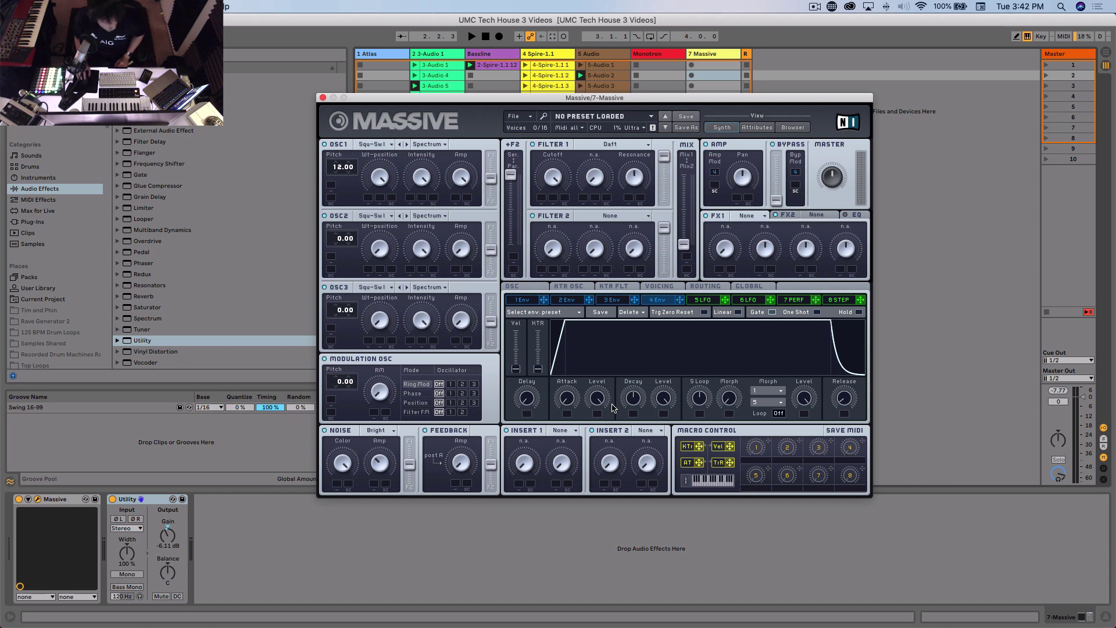
- Assign LFO 5 to oscillator 1's pitch and give the LFO's first curve a triangle shape
{"action": "left_click", "coordinate": [704, 300]}
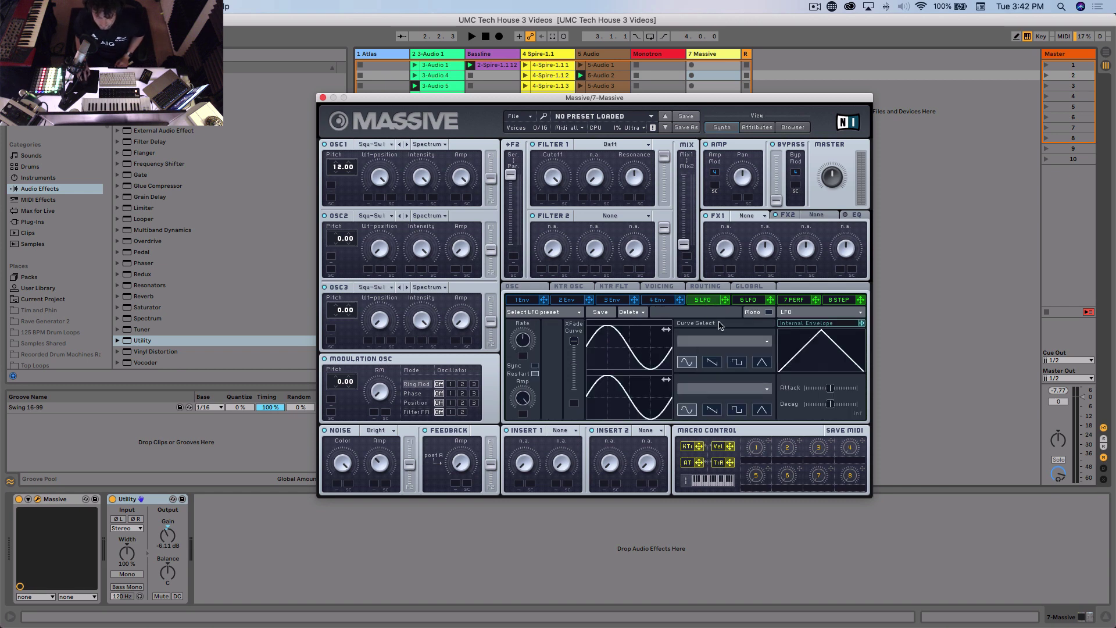
{"action": "left_click_drag", "start_coordinate": [725, 300], "coordinate": [331, 186]}
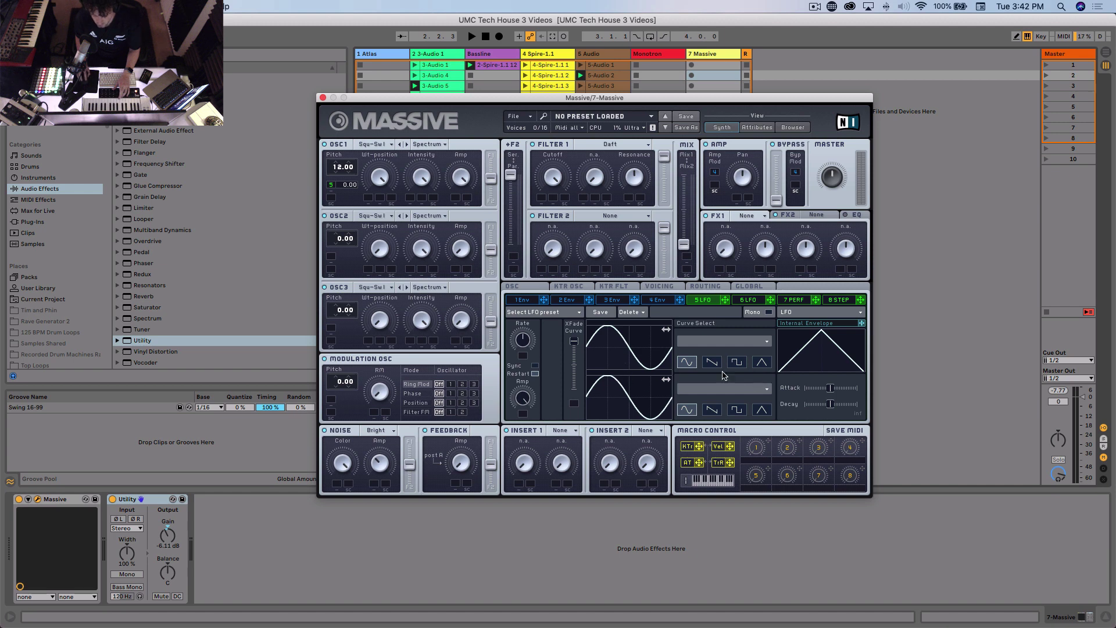
{"action": "left_click", "coordinate": [762, 363]}
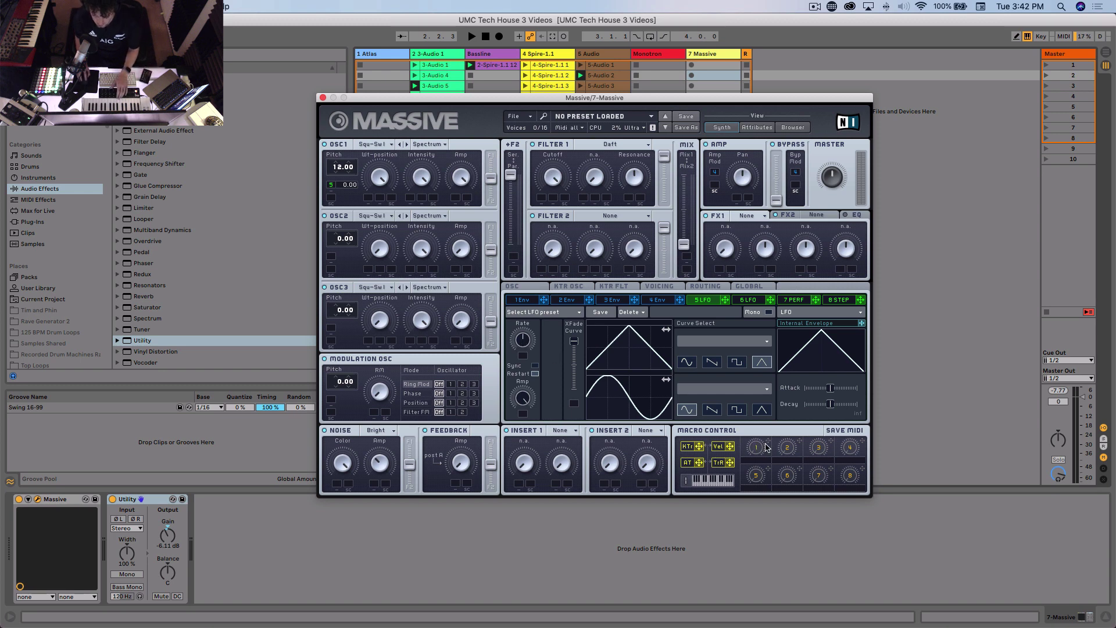
- Assign macro 1 to LFO 5's rate with a wide modulation range and name the macro Rate
{"action": "left_click_drag", "start_coordinate": [523, 360], "coordinate": [525, 360]}
{"action": "left_click_drag", "start_coordinate": [524, 359], "coordinate": [539, 282]}
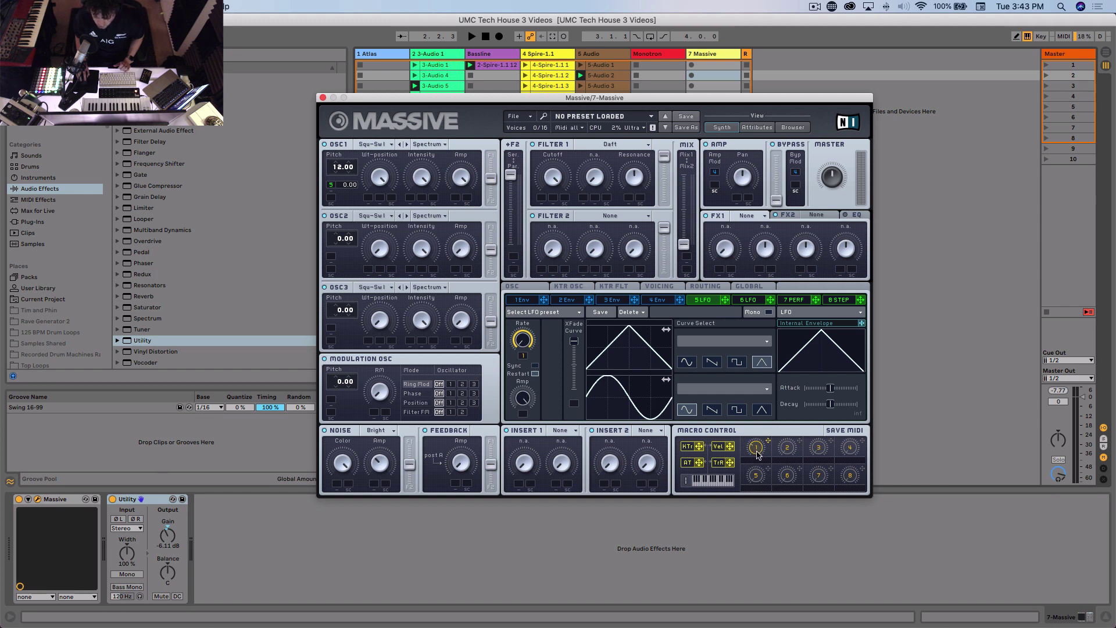
{"action": "double_click", "coordinate": [758, 462]}
{"action": "type", "text": "Rate"}
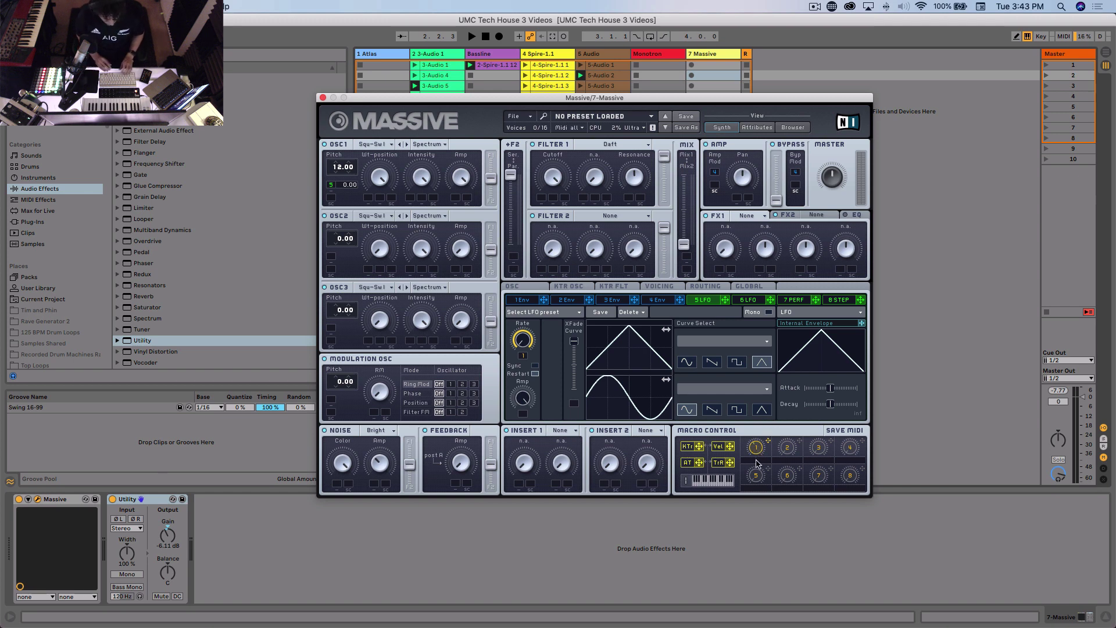
{"action": "key", "text": "Return"}
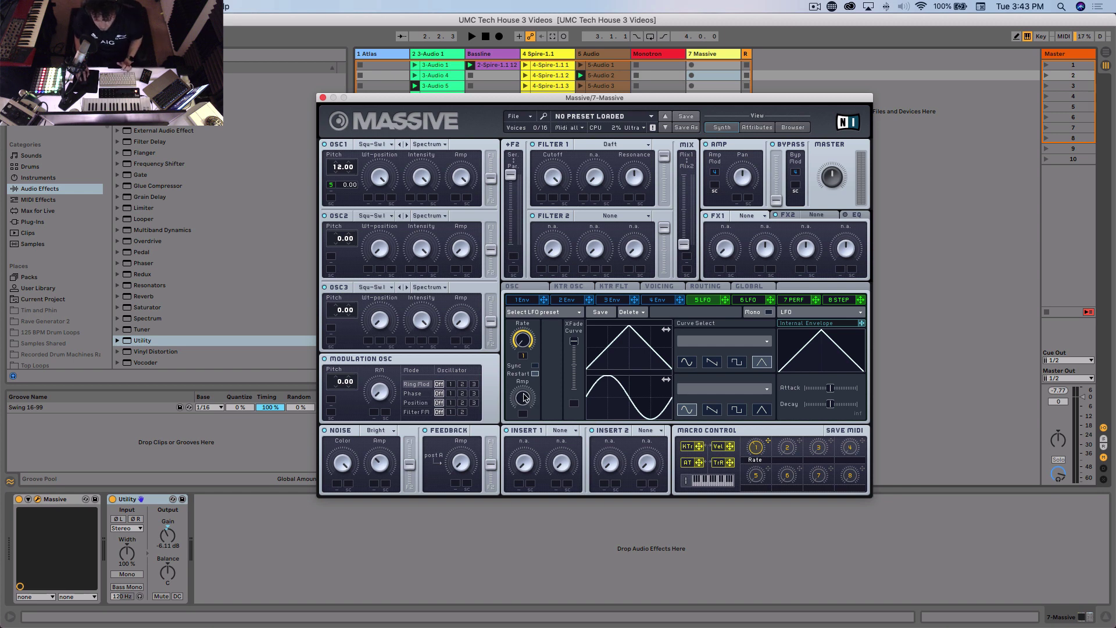
- Assign macro 2 to LFO 5's amp and name the macro Int
{"action": "left_click_drag", "start_coordinate": [801, 447], "coordinate": [522, 413]}
{"action": "left_click", "coordinate": [795, 463]}
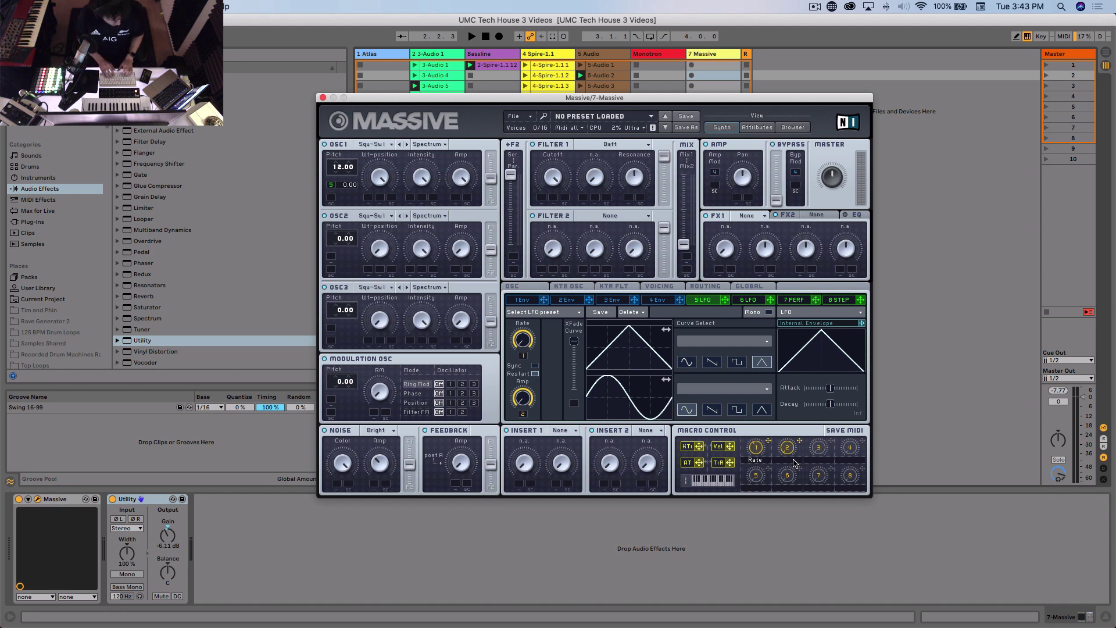
{"action": "type", "text": "Int."}
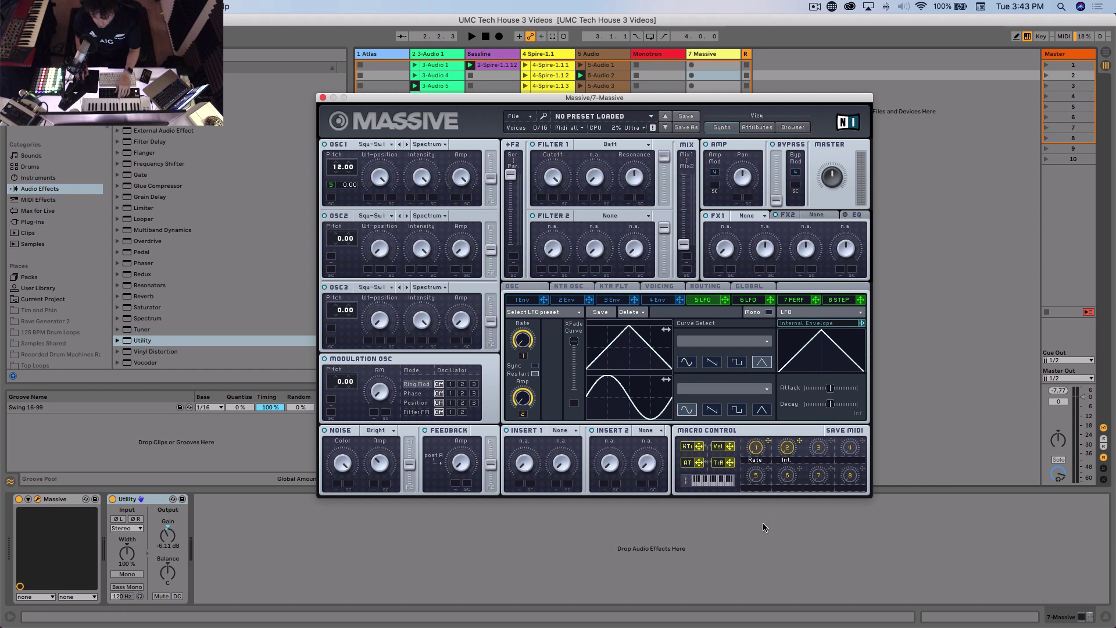
- Set LFO 5's modulation amount on oscillator 1's pitch to 60.00
{"action": "left_click_drag", "start_coordinate": [347, 186], "coordinate": [357, 135]}
{"action": "left_click_drag", "start_coordinate": [348, 187], "coordinate": [354, 173]}
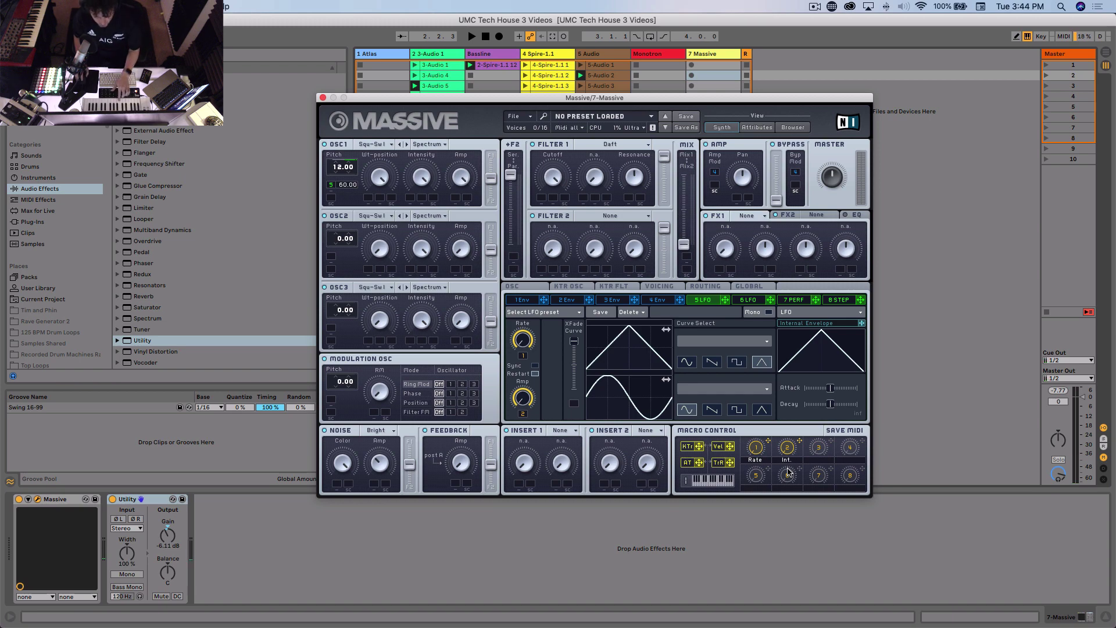
- Check the Monotron picture in the browser, then back in Massive assign macro 3, named Cutoff, to Filter 1's cutoff
{"action": "key", "text": "super+Tab"}
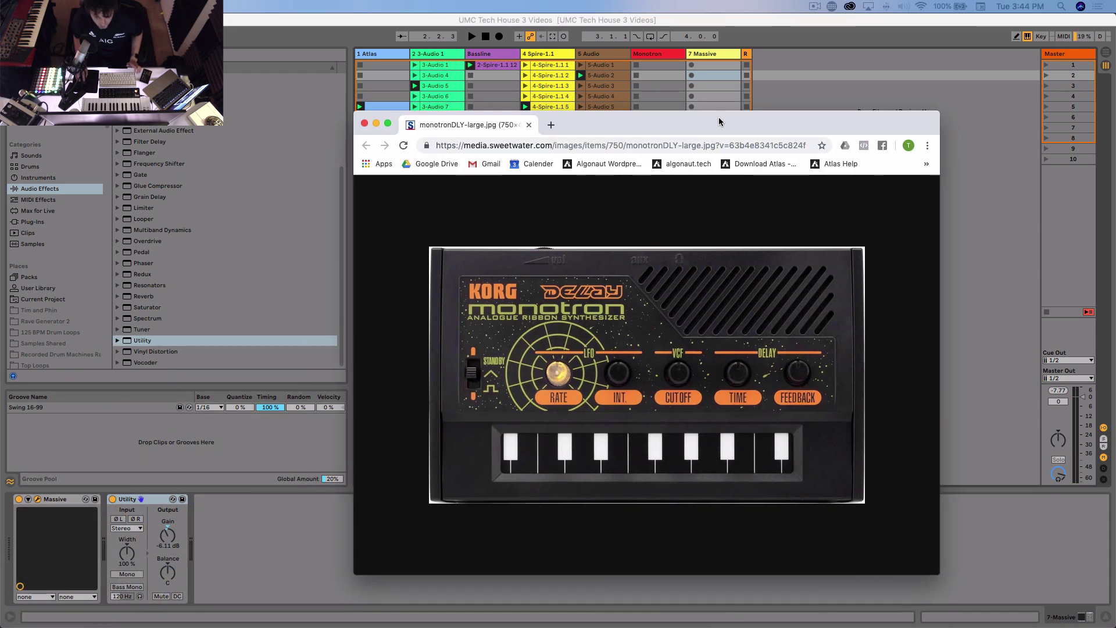
{"action": "key", "text": "super+Tab"}
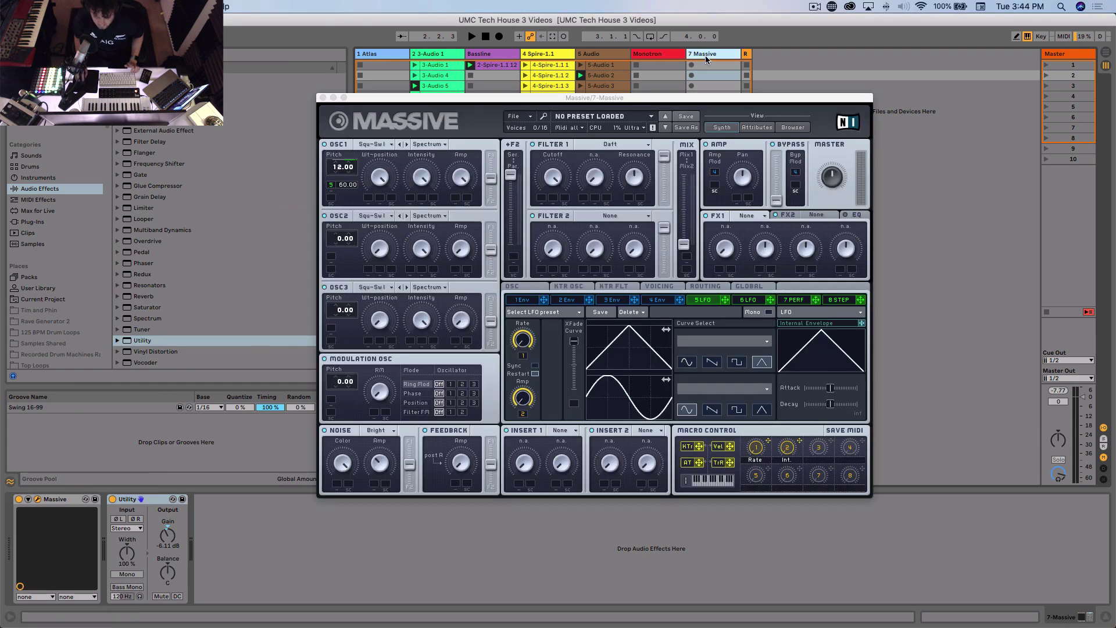
{"action": "left_click_drag", "start_coordinate": [831, 444], "coordinate": [568, 127]}
{"action": "double_click", "coordinate": [822, 461]}
{"action": "type", "text": "Cutoff"}
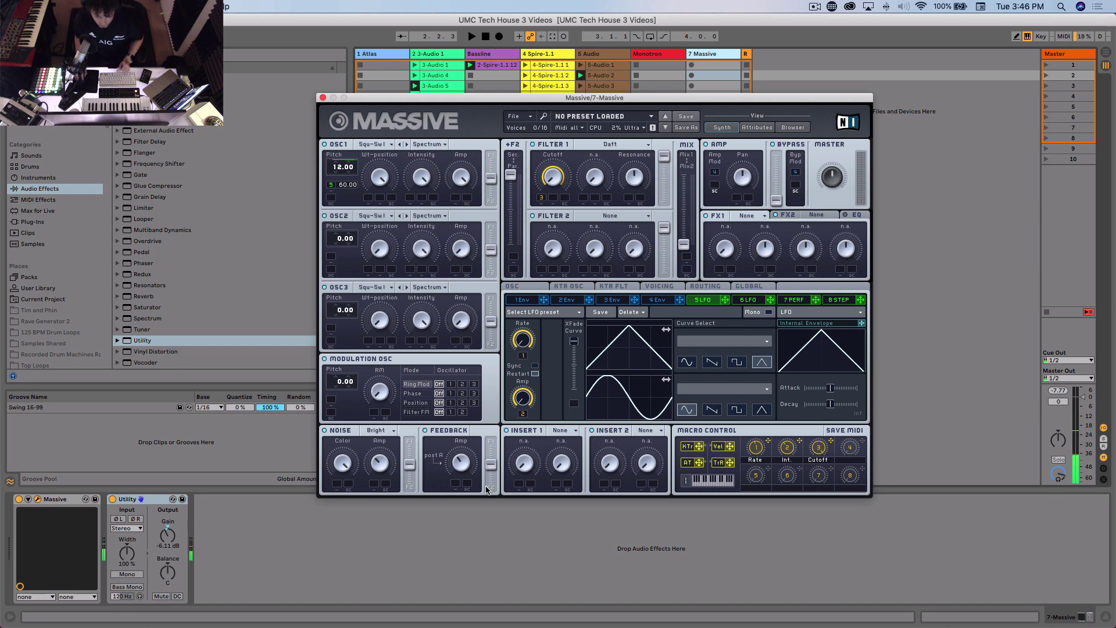
{"action": "left_click", "coordinate": [576, 523]}
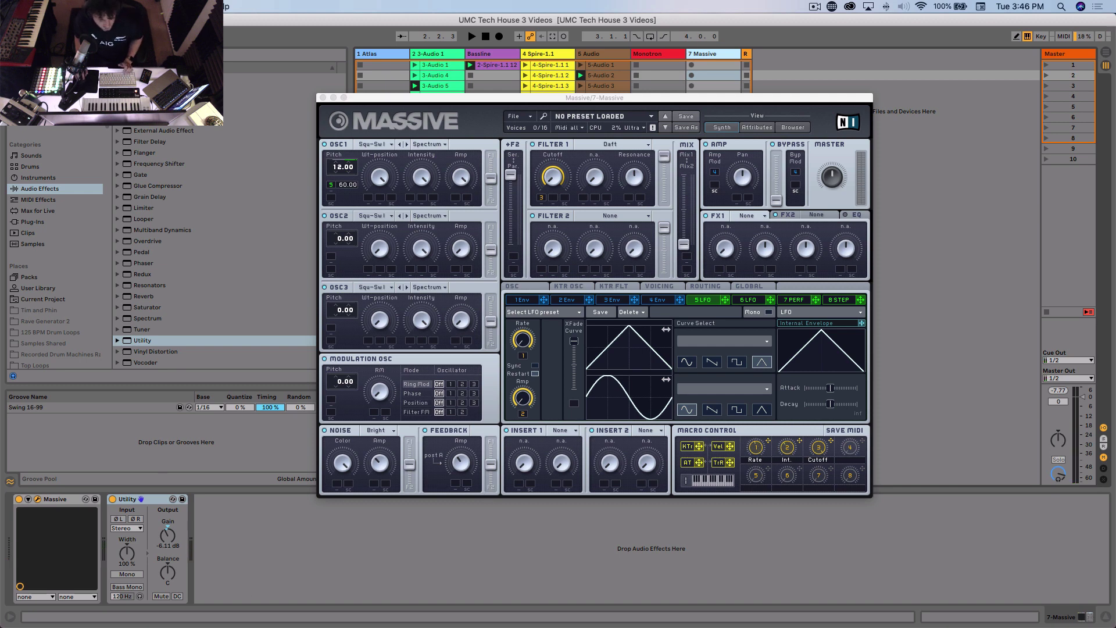
- Load Delay Synced in FX1 with the left time at 3/16 and the right at 4/16, after checking the Monotron picture in the browser
{"action": "key", "text": "super+Tab"}
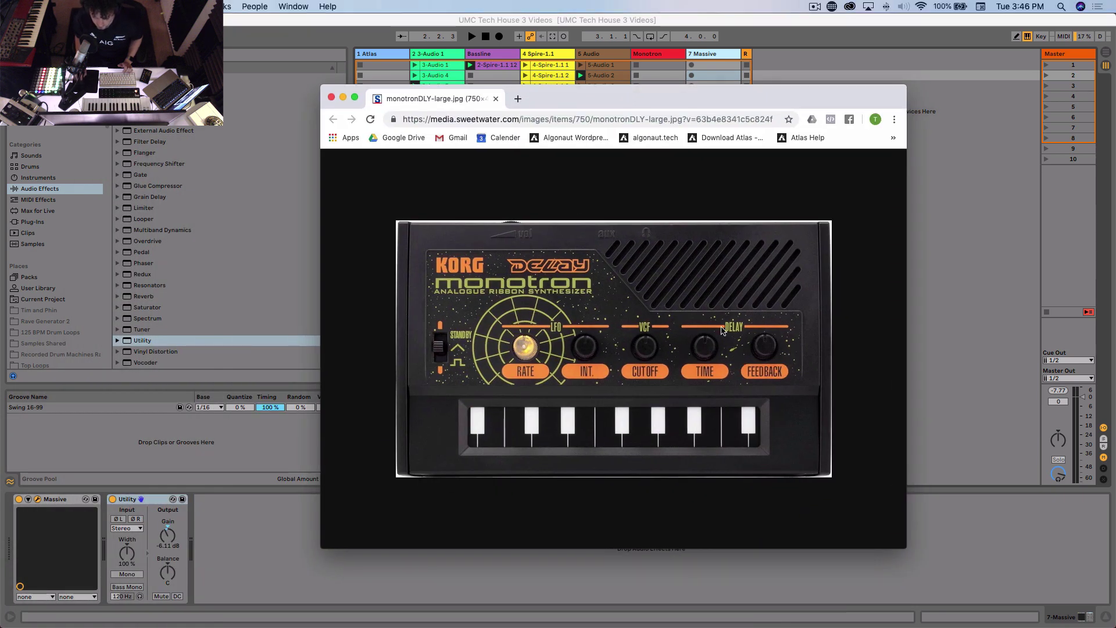
{"action": "key", "text": "super+Tab"}
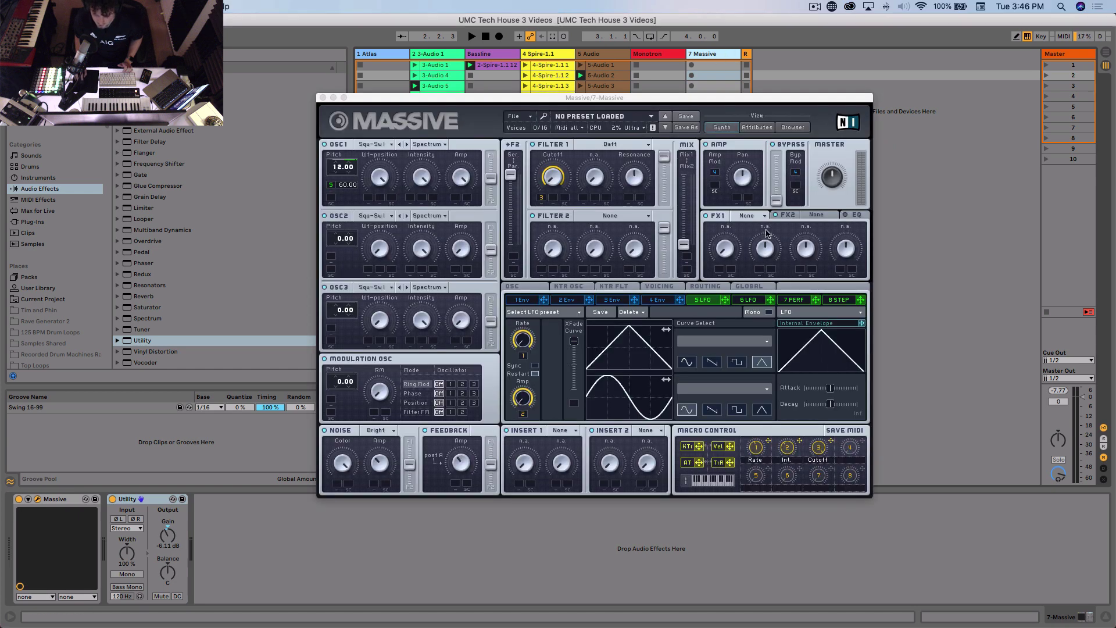
{"action": "left_click", "coordinate": [753, 218]}
{"action": "left_click", "coordinate": [750, 218]}
{"action": "left_click", "coordinate": [750, 218]}
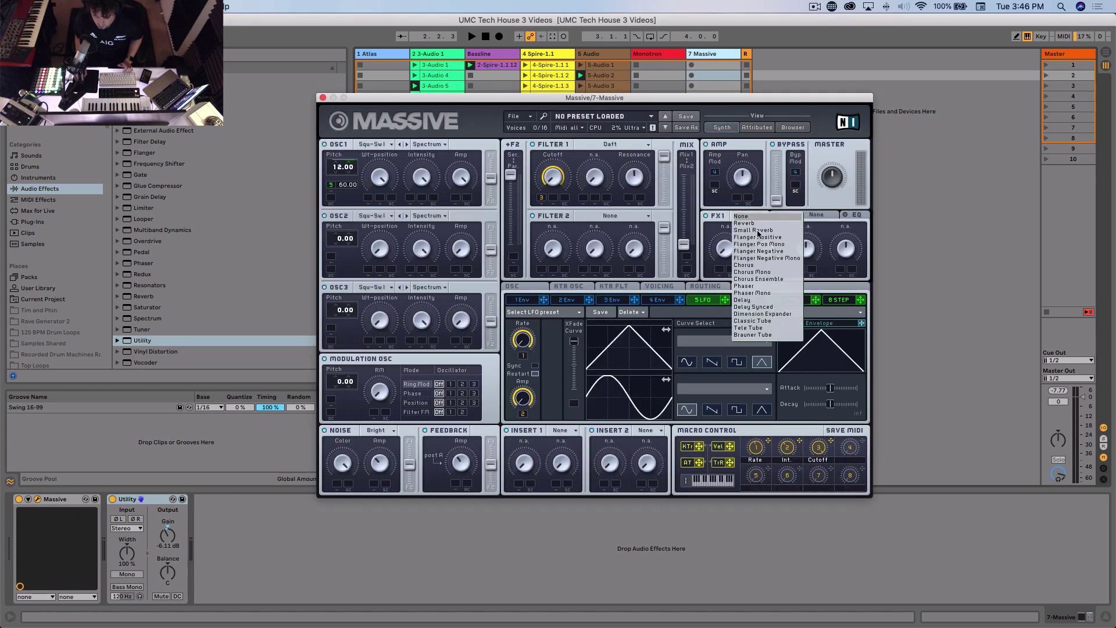
{"action": "left_click", "coordinate": [770, 307]}
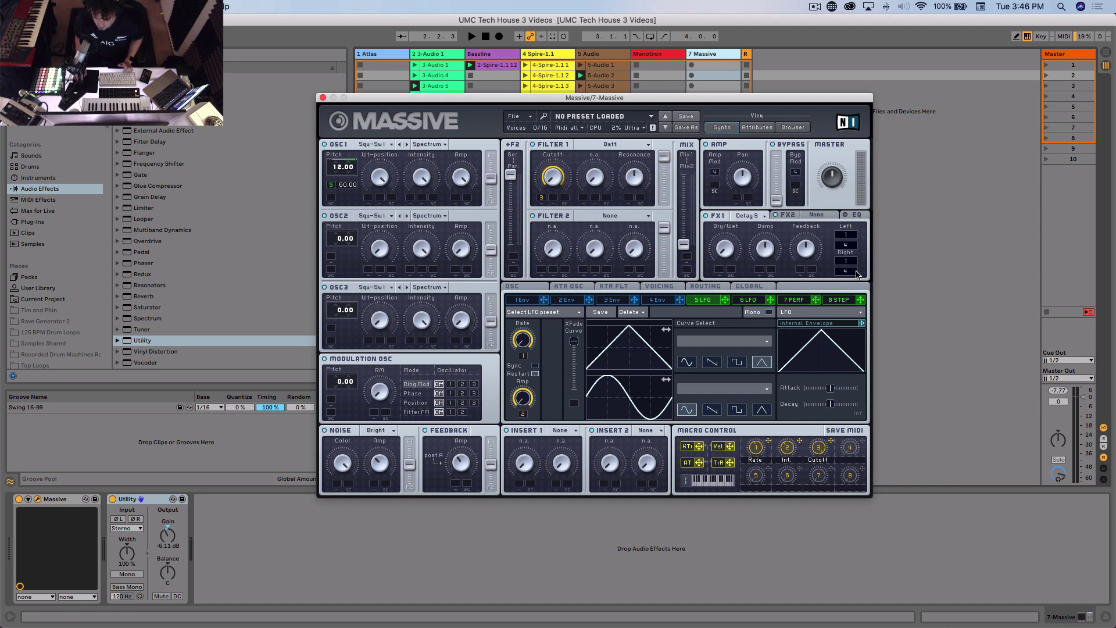
{"action": "left_click_drag", "start_coordinate": [847, 249], "coordinate": [856, 241]}
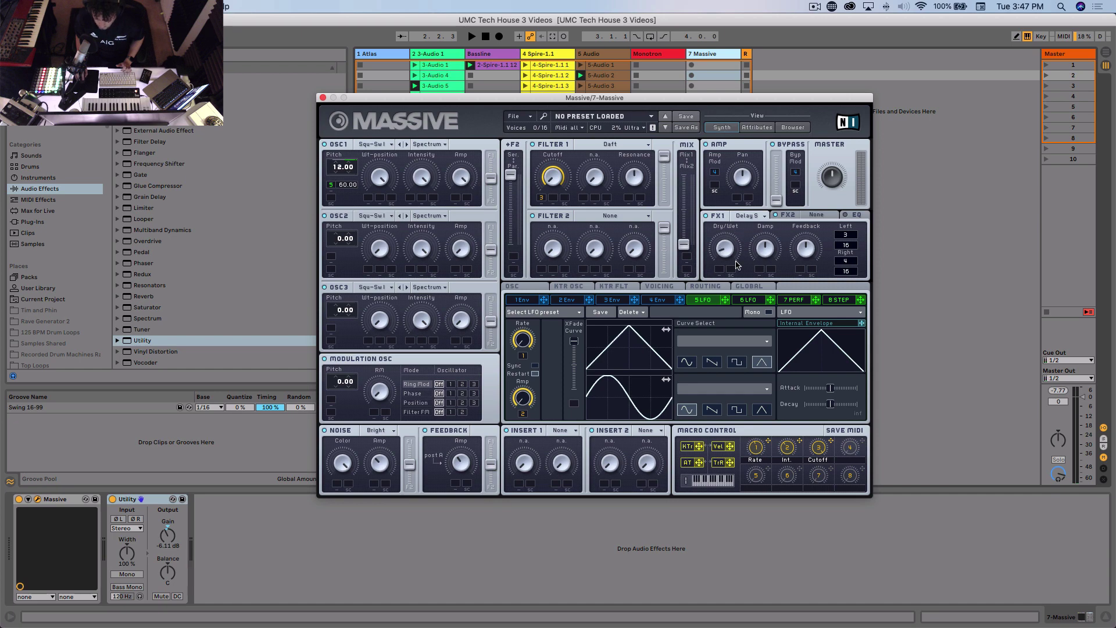
- Check the Monotron picture again, then assign macro 4, named Delay, to the FX1 delay's dry/wet with a wide modulation range
{"action": "key", "text": "super+Tab"}
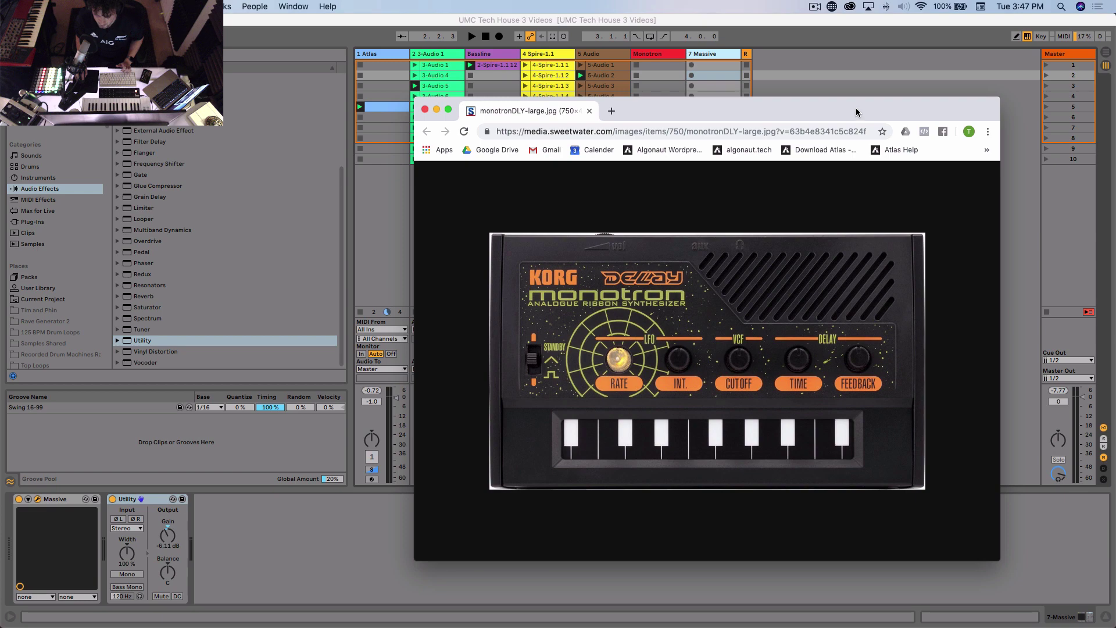
{"action": "key", "text": "super+w"}
{"action": "left_click", "coordinate": [730, 56]}
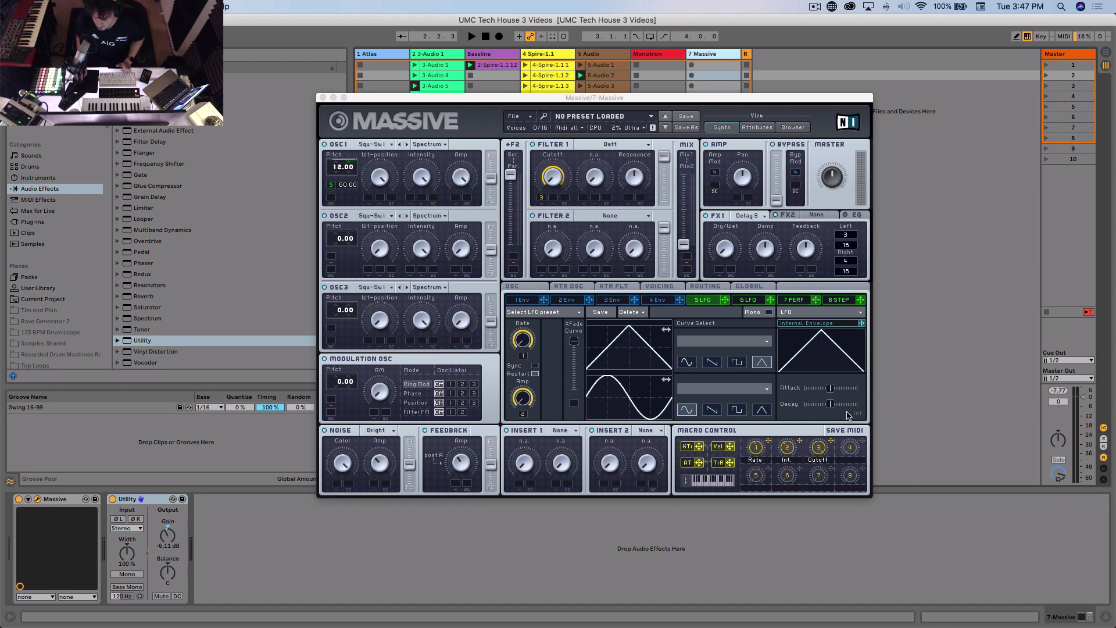
{"action": "left_click_drag", "start_coordinate": [862, 444], "coordinate": [719, 269]}
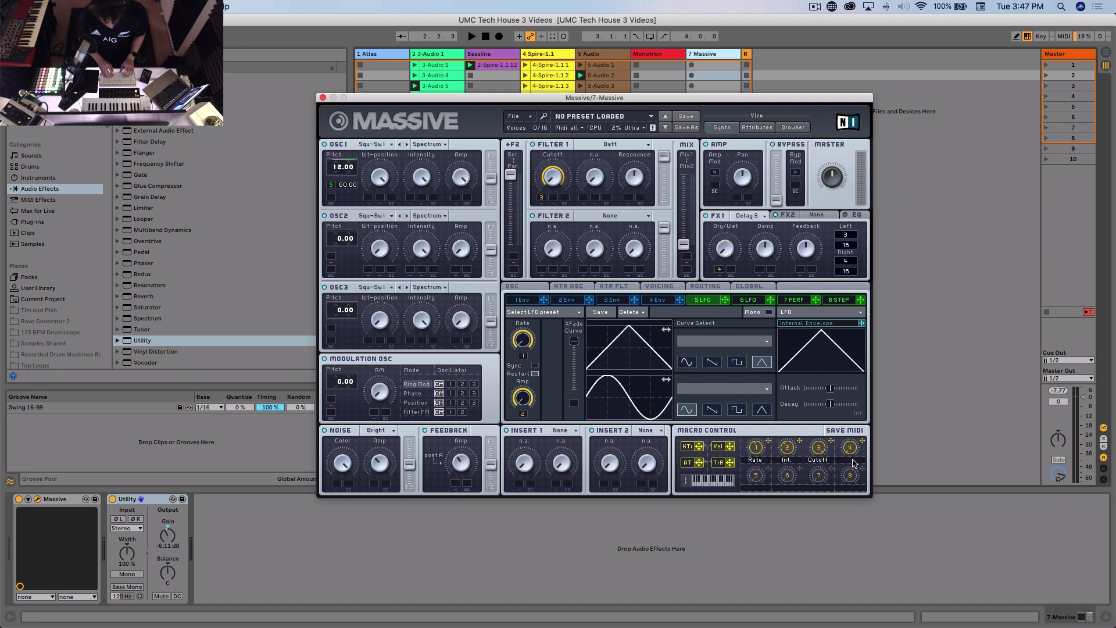
{"action": "type", "text": "elay"}
{"action": "left_click_drag", "start_coordinate": [721, 269], "coordinate": [739, 186]}
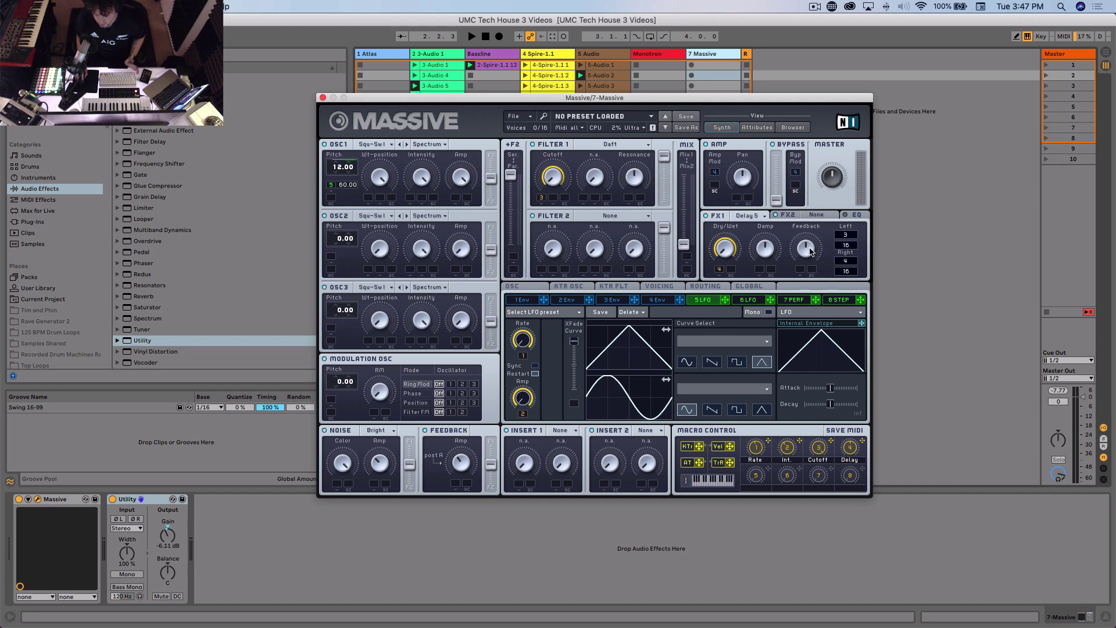
- Assign macro 5 to the FX1 delay's feedback and name the macro Feedback
{"action": "left_click_drag", "start_coordinate": [769, 470], "coordinate": [800, 271]}
{"action": "double_click", "coordinate": [757, 491]}
{"action": "type", "text": "Feed"}
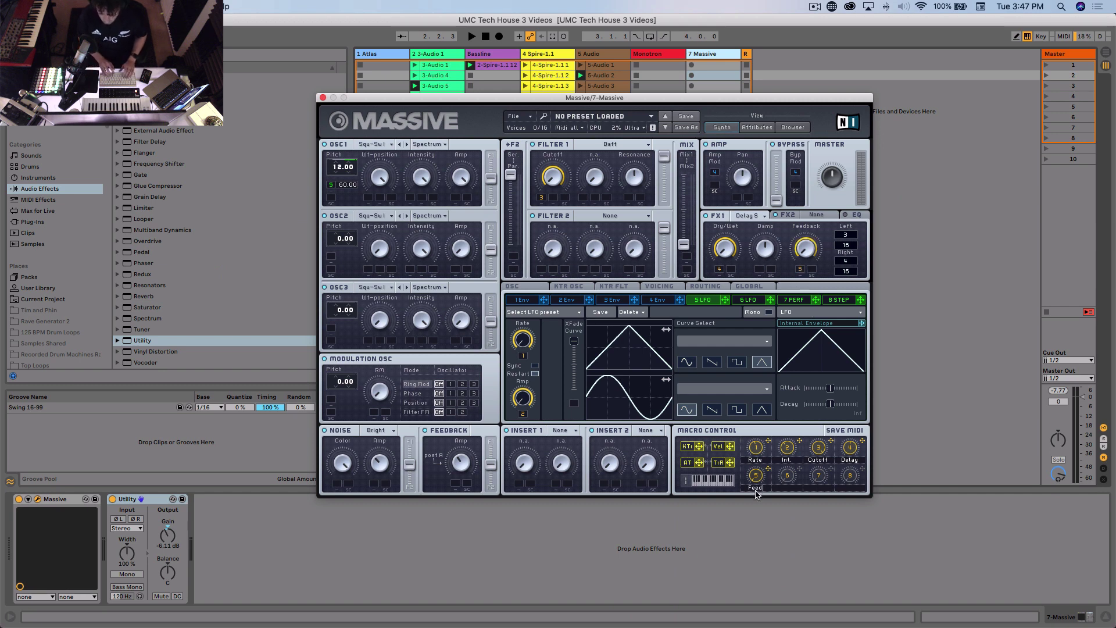
{"action": "type", "text": "back"}
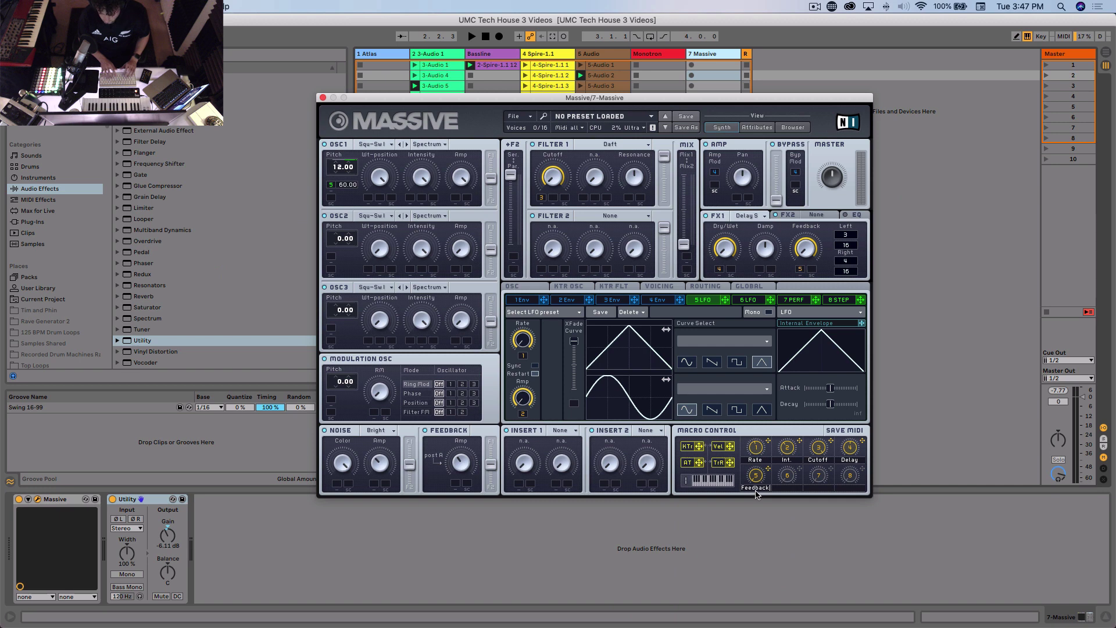
{"action": "key", "text": "Return"}
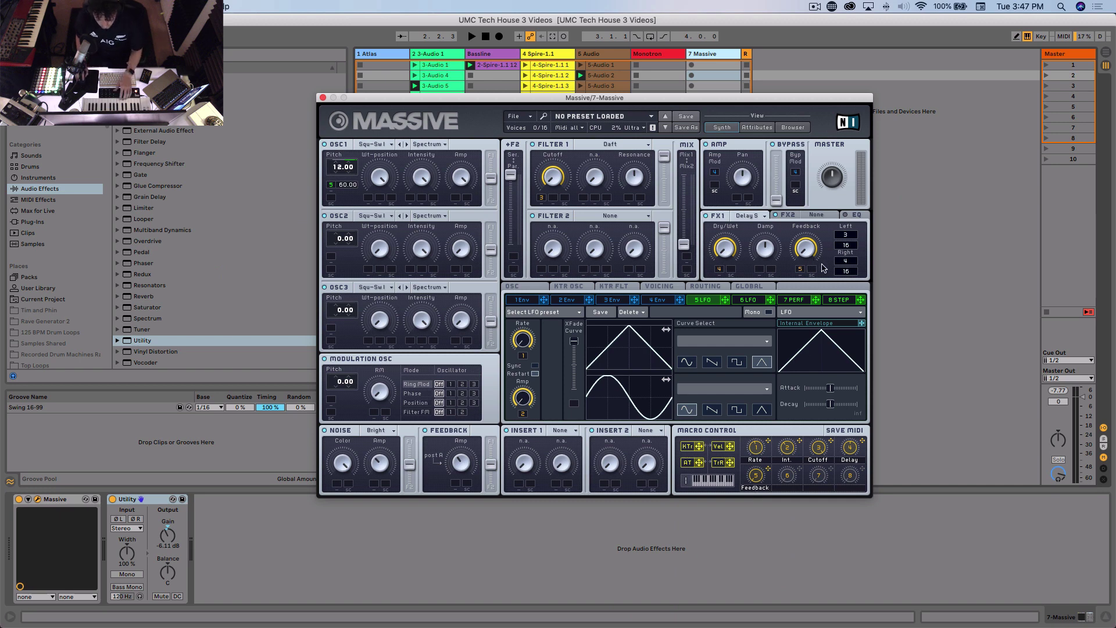
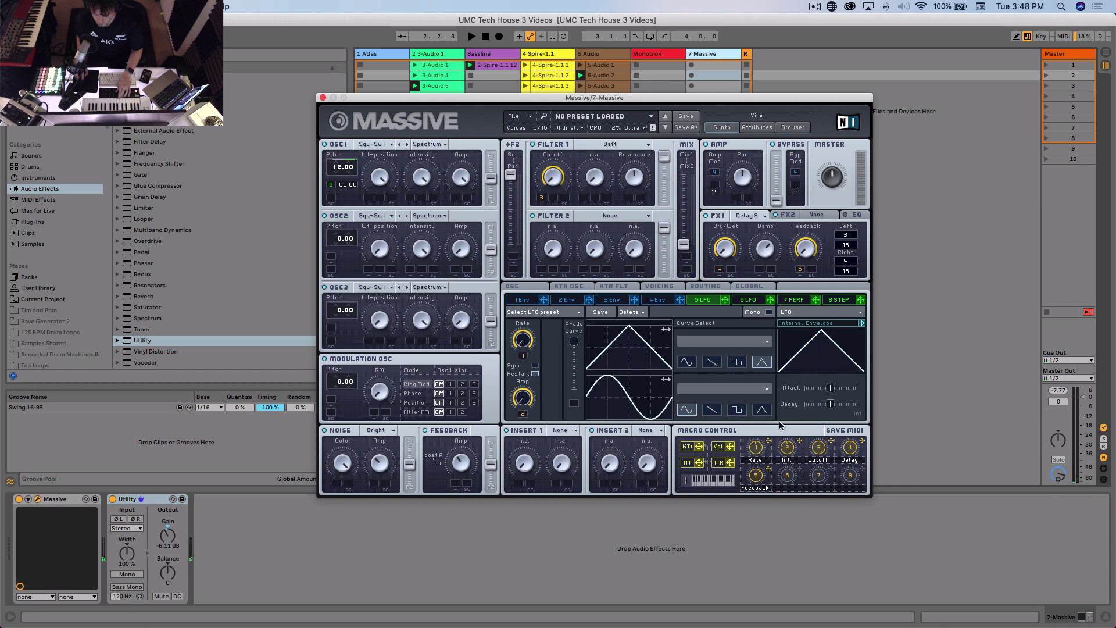
- Load Reverb in FX2 and assign macro 7 to its dry/wet control
{"action": "left_click", "coordinate": [813, 216]}
{"action": "left_click", "coordinate": [828, 220]}
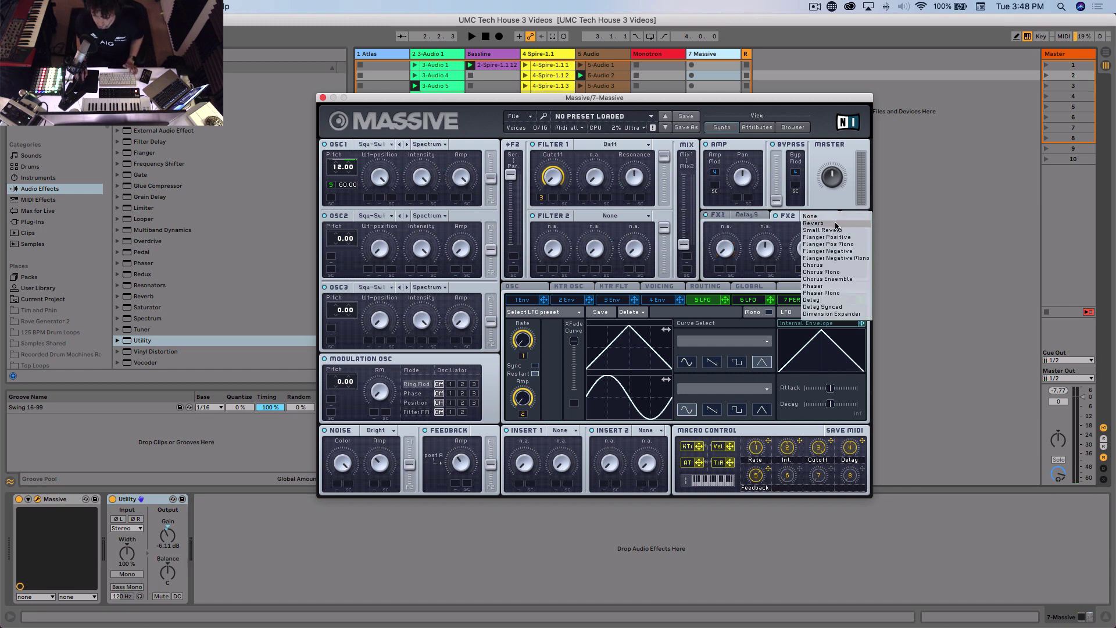
{"action": "left_click", "coordinate": [841, 224]}
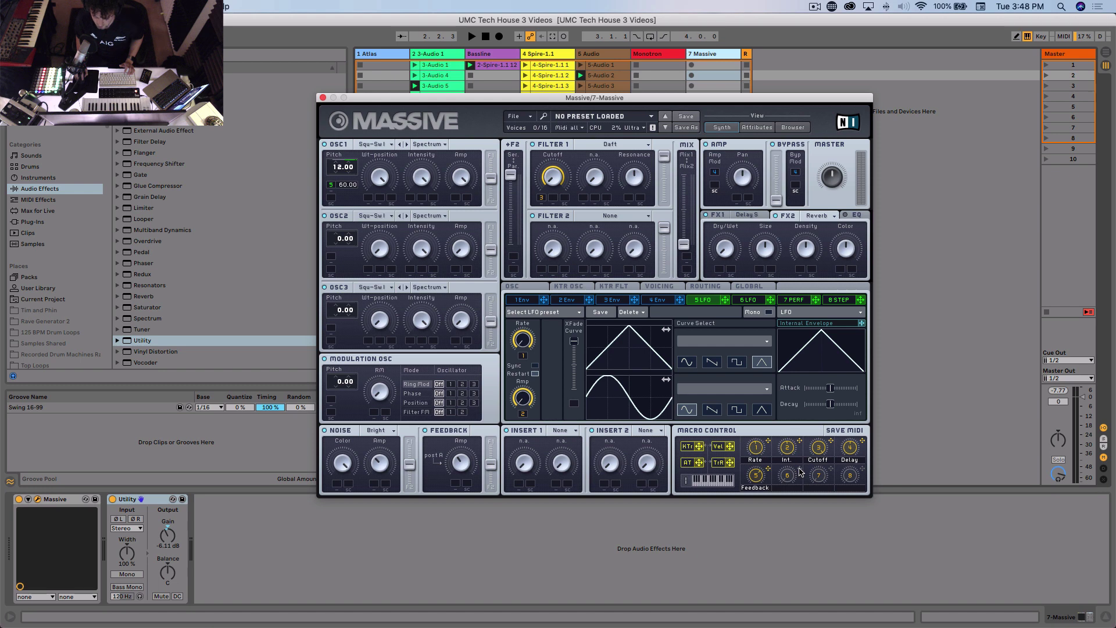
{"action": "left_click_drag", "start_coordinate": [834, 473], "coordinate": [721, 271]}
- Assign macro 6 to the FX1 delay's damp control with a modulation range and name the macro Damp
{"action": "left_click", "coordinate": [749, 215]}
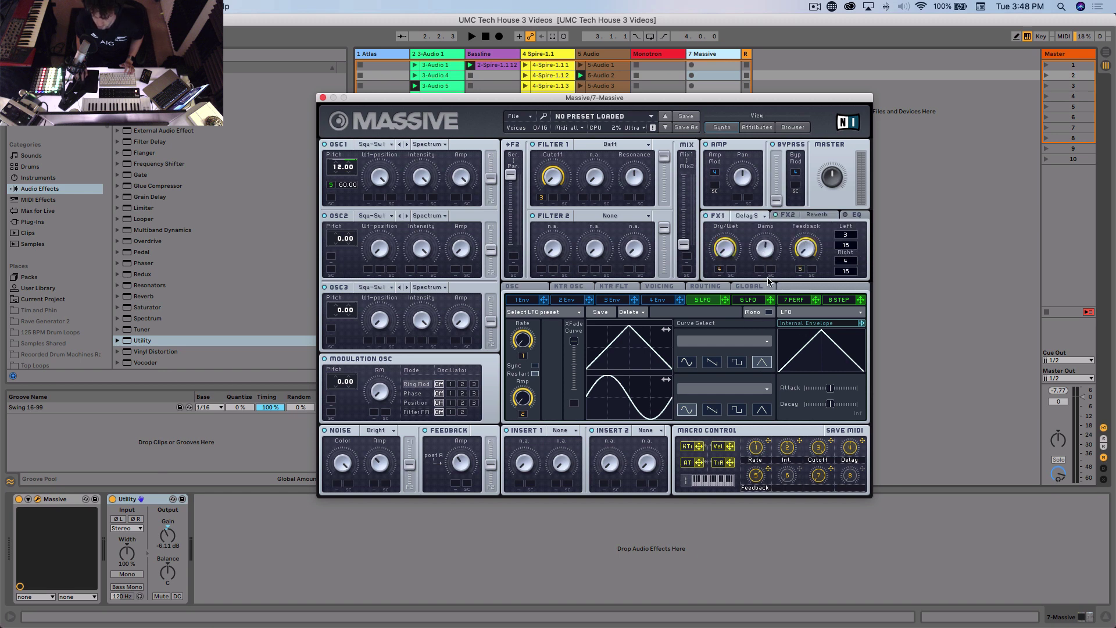
{"action": "left_click_drag", "start_coordinate": [800, 469], "coordinate": [761, 270]}
{"action": "left_click_drag", "start_coordinate": [763, 270], "coordinate": [774, 218]}
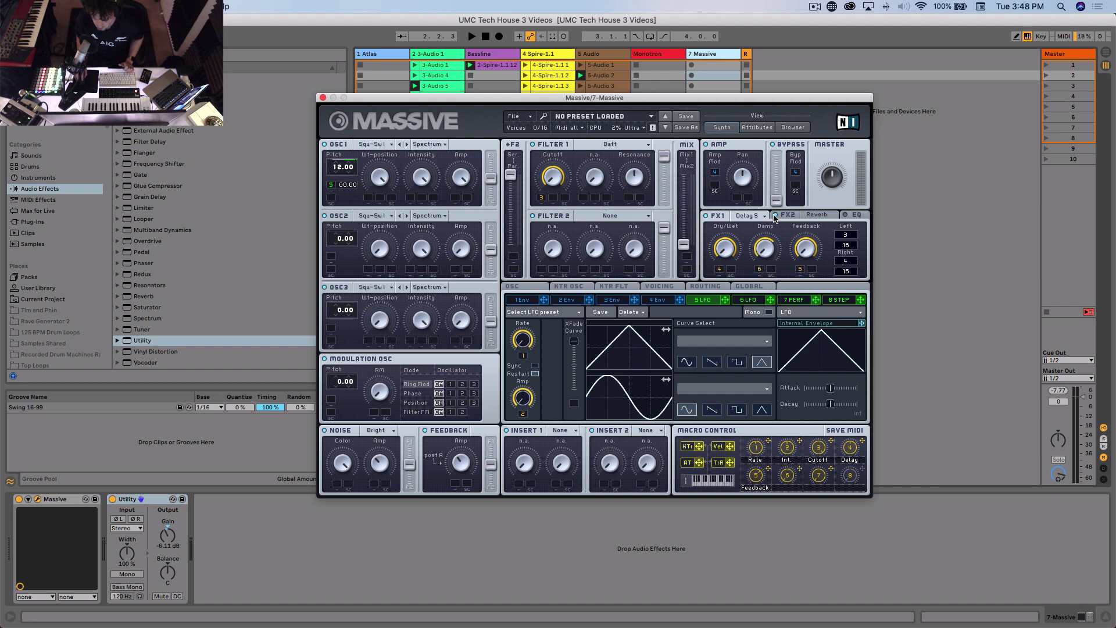
{"action": "left_click", "coordinate": [787, 489]}
{"action": "type", "text": "Damp"}
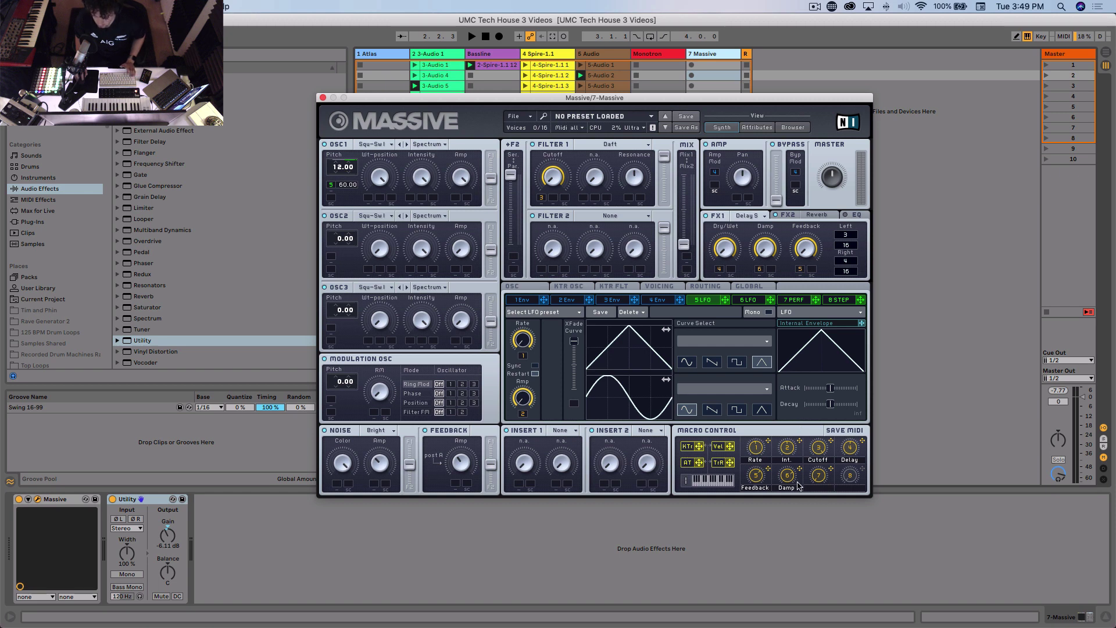
- Name macro 7 Verb and set its modulation range on the FX2 reverb's dry/wet
{"action": "left_click", "coordinate": [808, 216]}
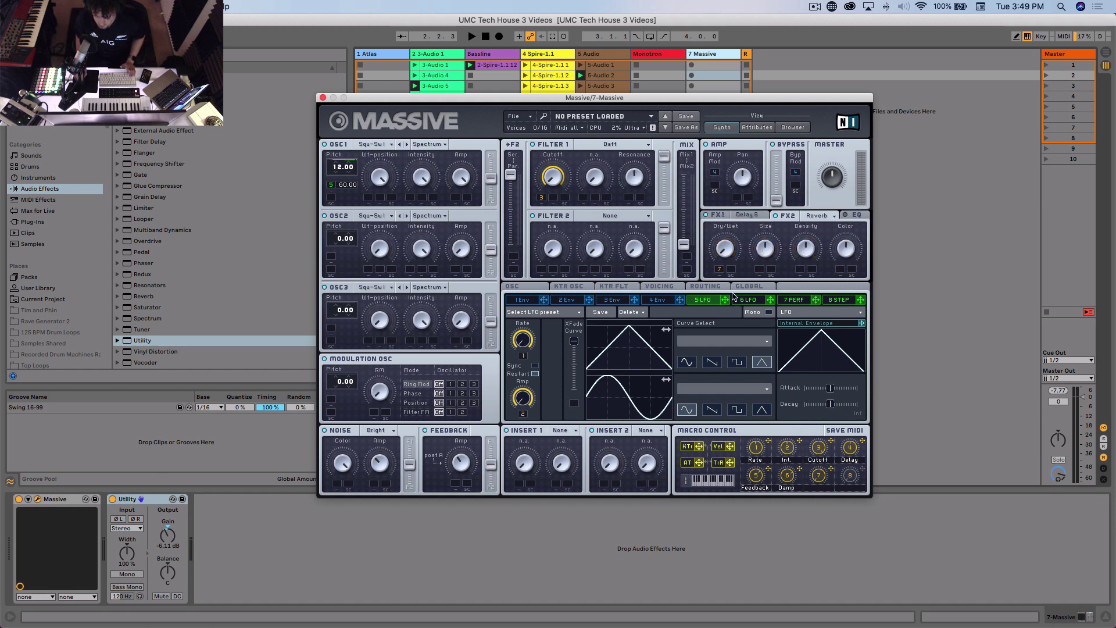
{"action": "double_click", "coordinate": [818, 488]}
{"action": "type", "text": "Verb"}
{"action": "key", "text": "Return"}
{"action": "left_click_drag", "start_coordinate": [721, 269], "coordinate": [743, 160]}
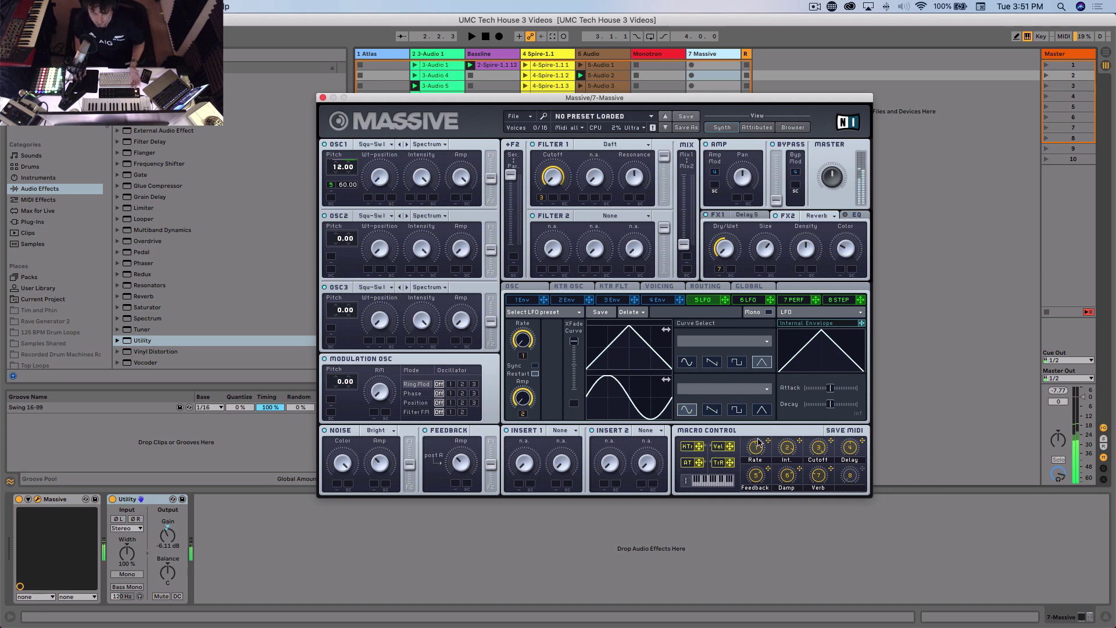
- Assign macro 8 to oscillator 1's wavetable position and name the macro Osc Shape
{"action": "left_click_drag", "start_coordinate": [862, 468], "coordinate": [379, 170]}
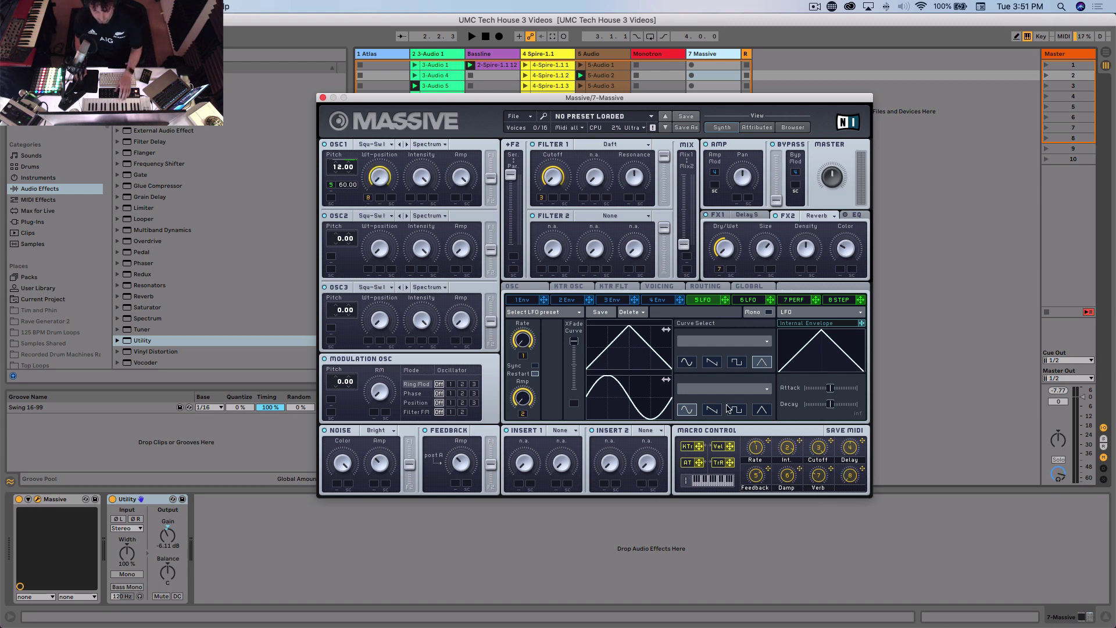
{"action": "double_click", "coordinate": [850, 488]}
{"action": "type", "text": "Osc Shape"}
{"action": "key", "text": "Return"}
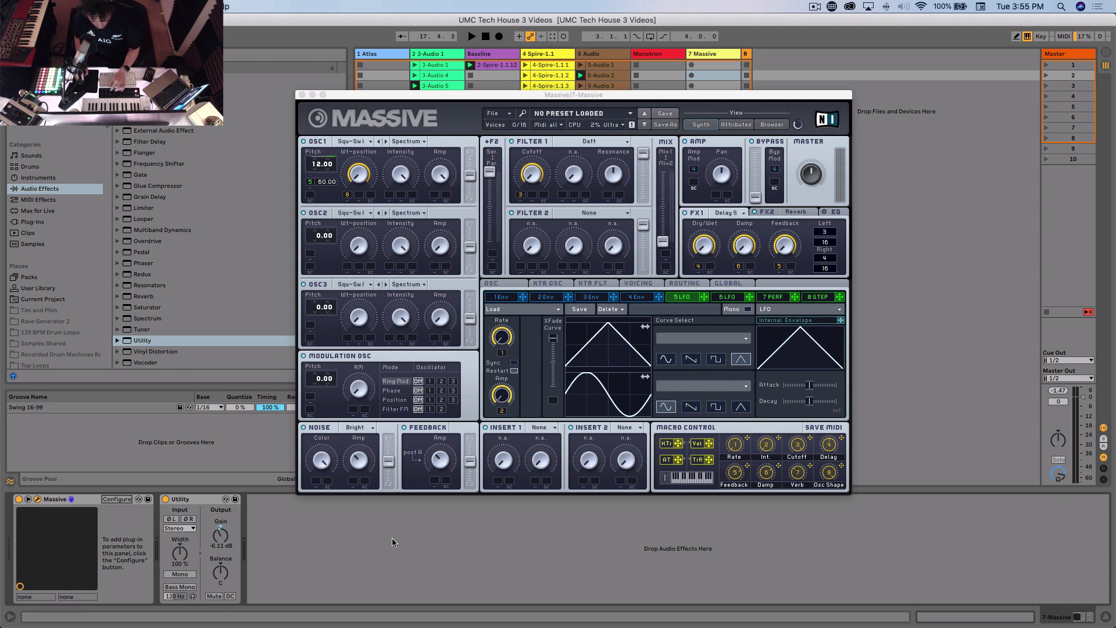
- Configure Massive's Rate and Int. macros as parameters in the Live device panel
{"action": "left_click", "coordinate": [117, 499]}
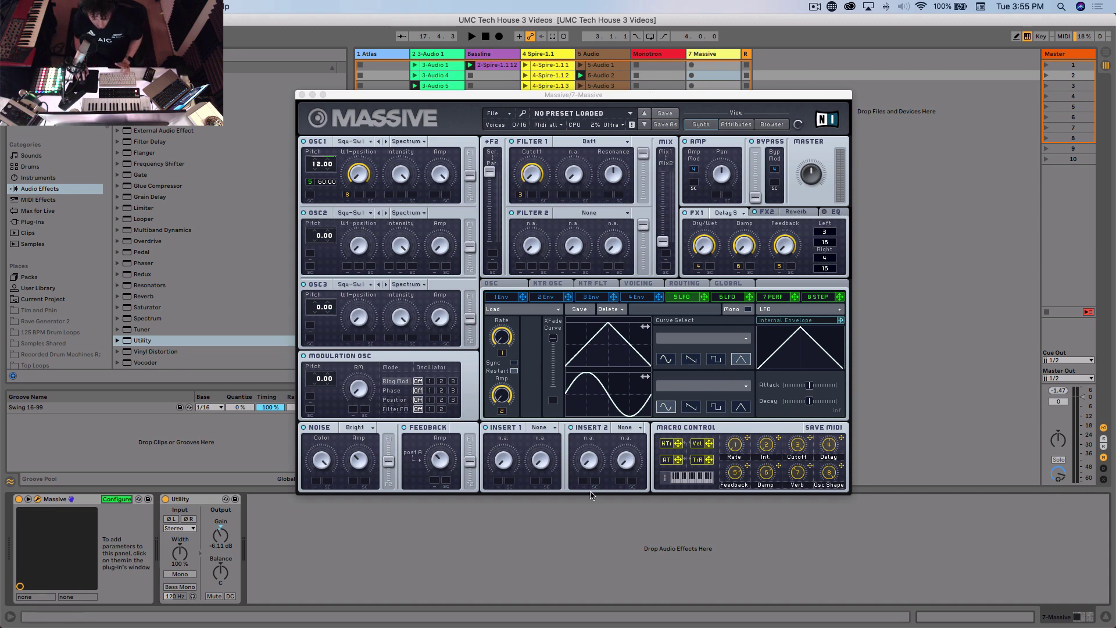
{"action": "left_click", "coordinate": [735, 444]}
{"action": "left_click", "coordinate": [766, 445]}
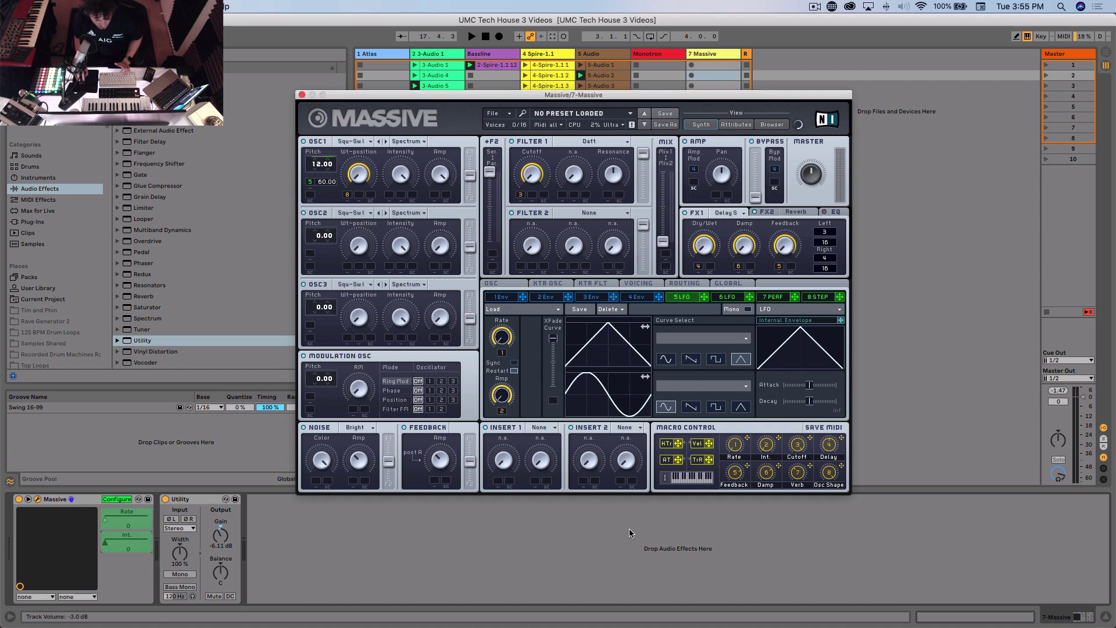
{"action": "left_click", "coordinate": [117, 499]}
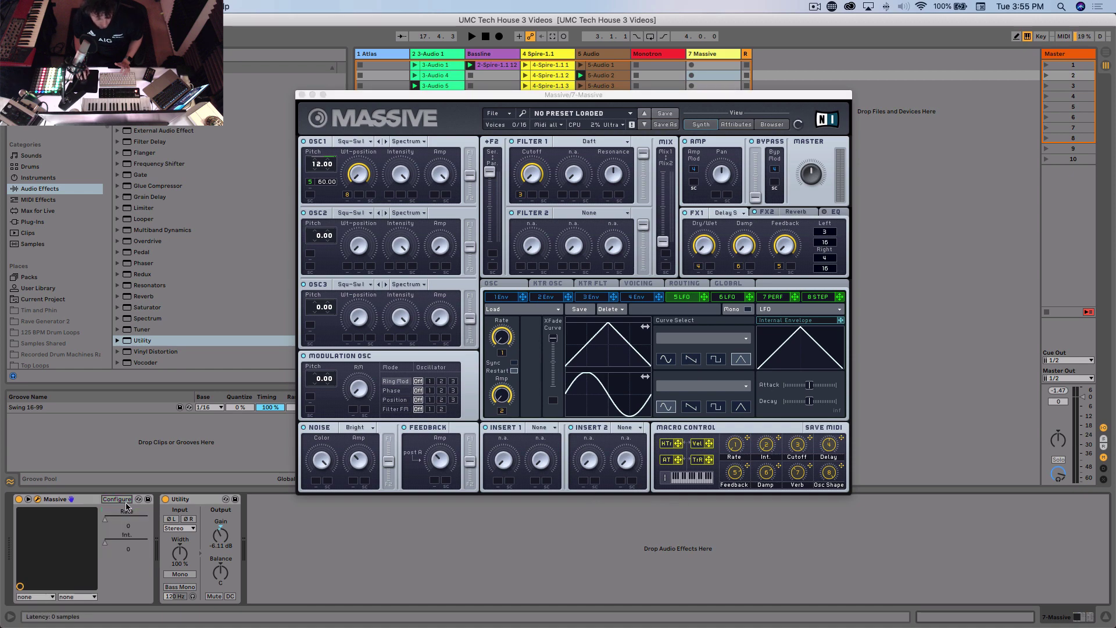
- Map Massive's Rate to MIDI channel 2 CC 6 and Int. to channel 2 CC 7 on the hardware controller
{"action": "left_click", "coordinate": [1065, 37]}
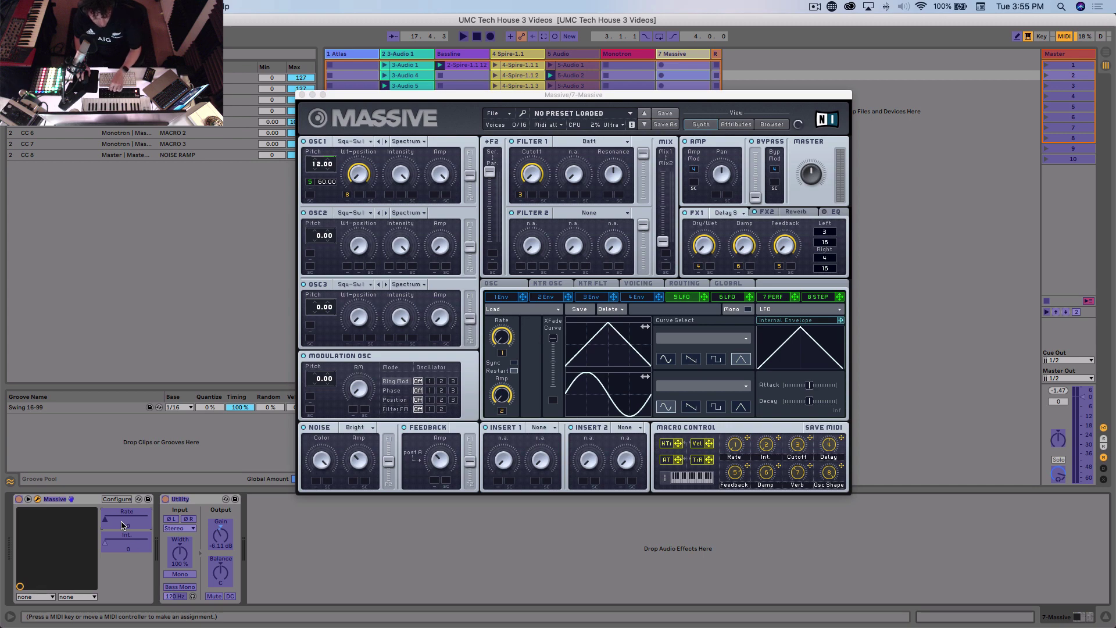
{"action": "left_click", "coordinate": [124, 546]}
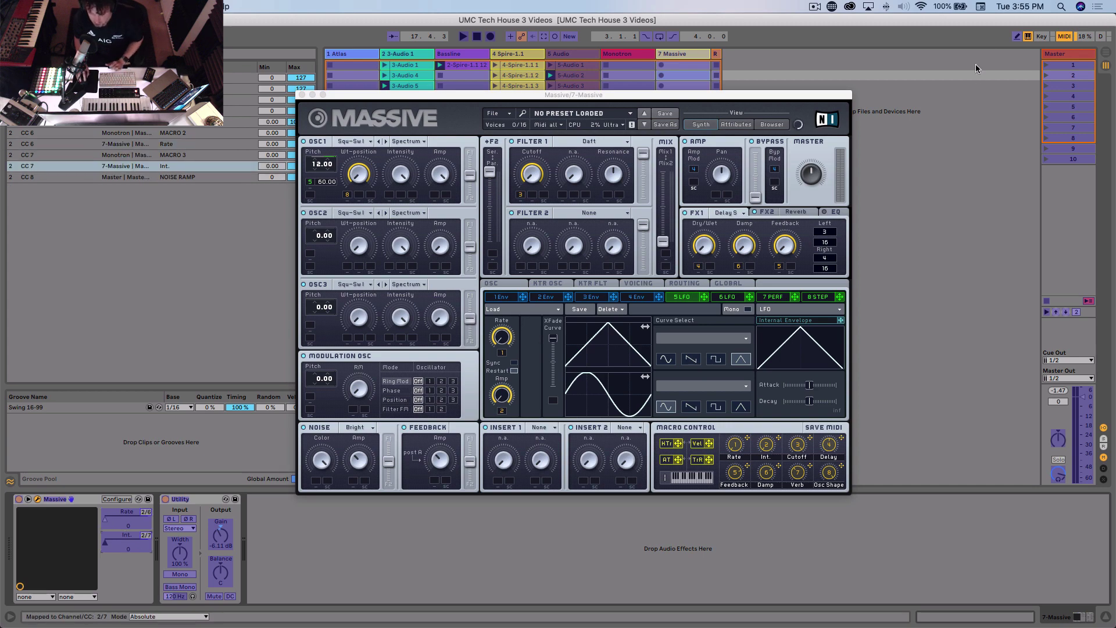
{"action": "left_click", "coordinate": [1063, 37]}
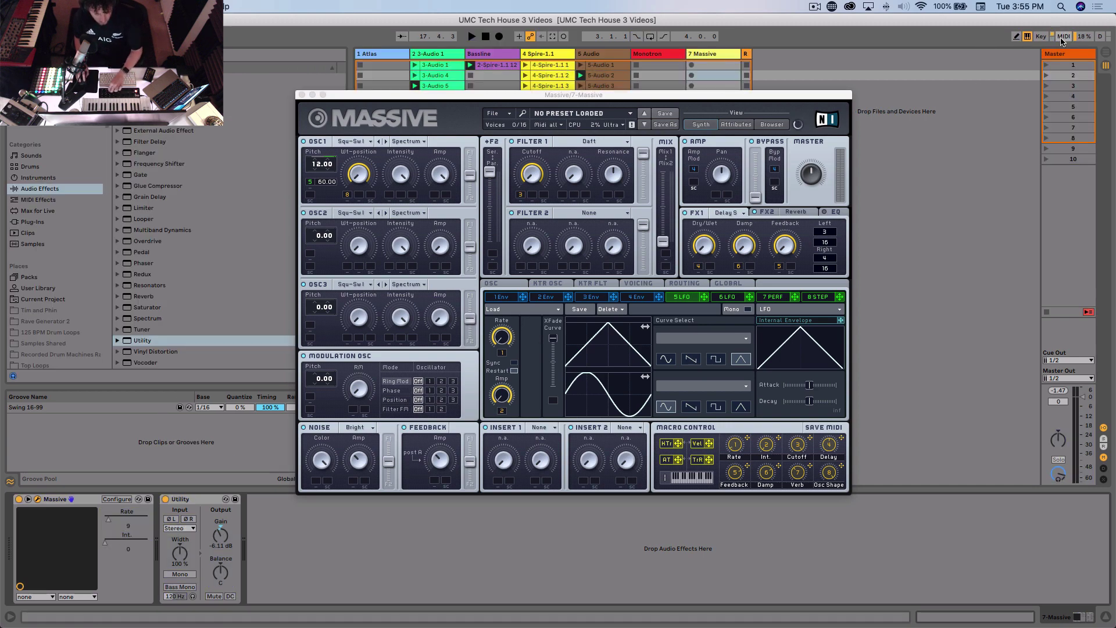
- Close the Massive window and select the MasterFX rack on the Master track to view its macros
{"action": "left_click", "coordinate": [302, 95]}
{"action": "left_click", "coordinate": [1074, 64]}
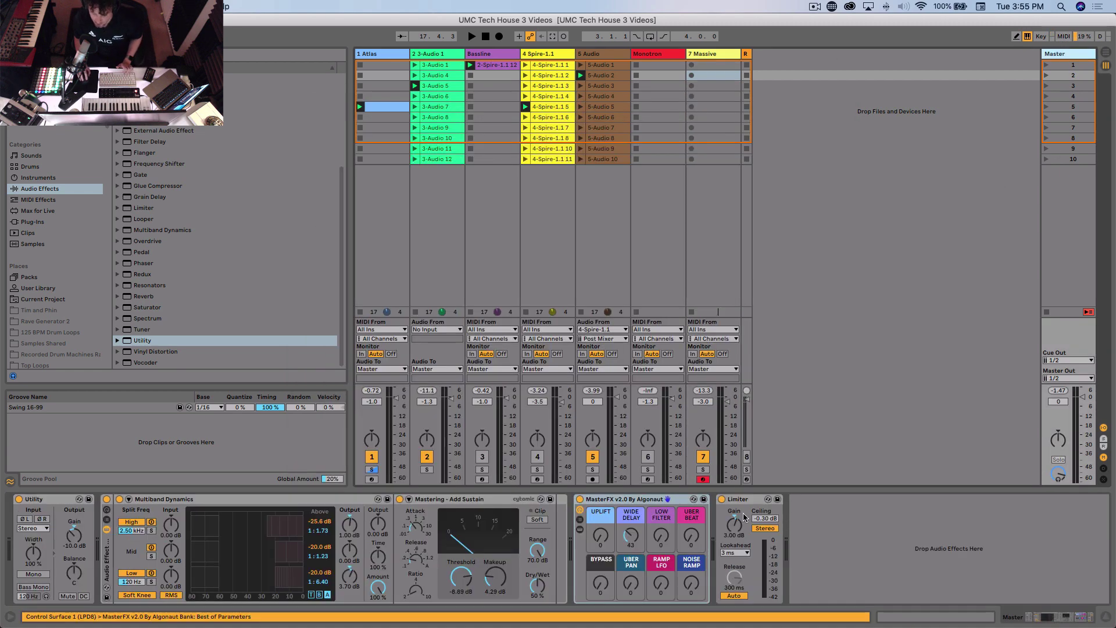
{"action": "left_click", "coordinate": [663, 499]}
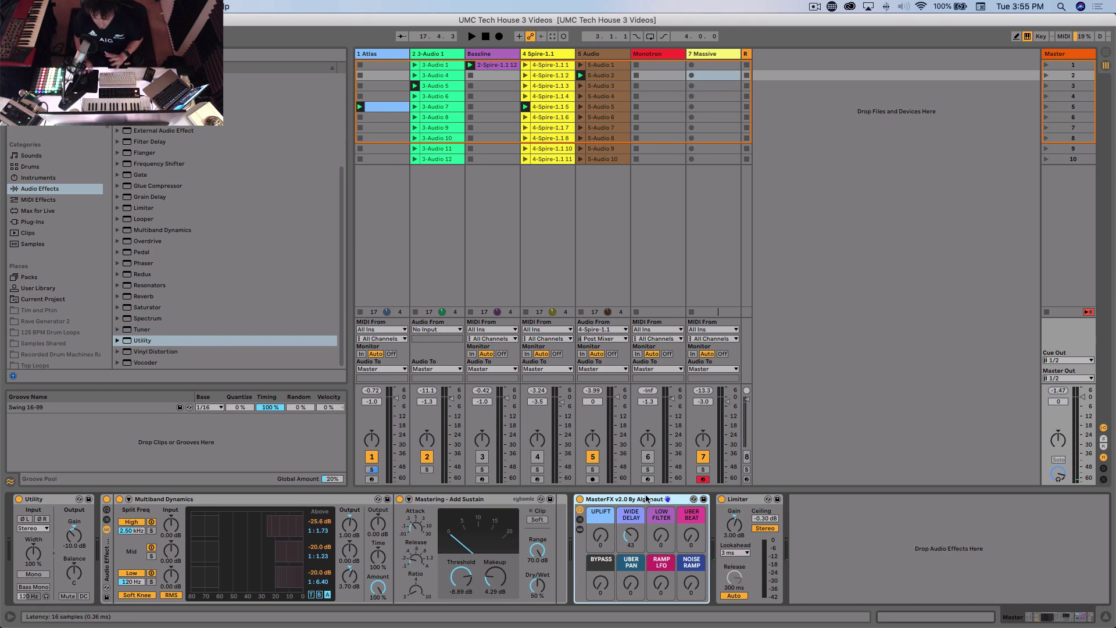
- Select the Massive track and play the session to audition the synth with the other tracks
{"action": "left_click", "coordinate": [717, 55]}
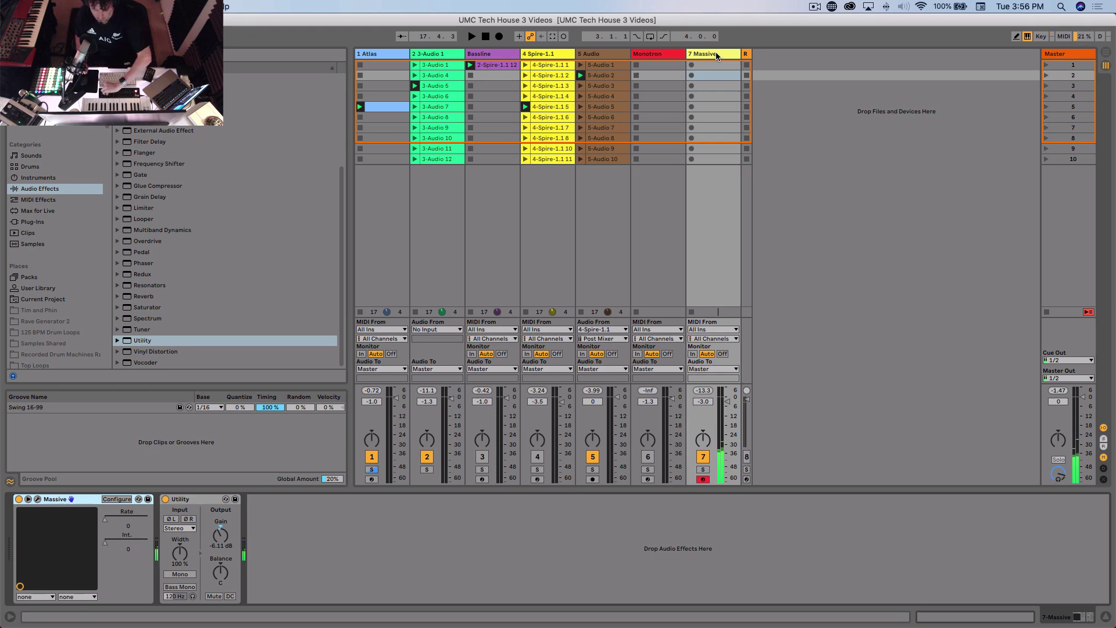
{"action": "left_click", "coordinate": [716, 54]}
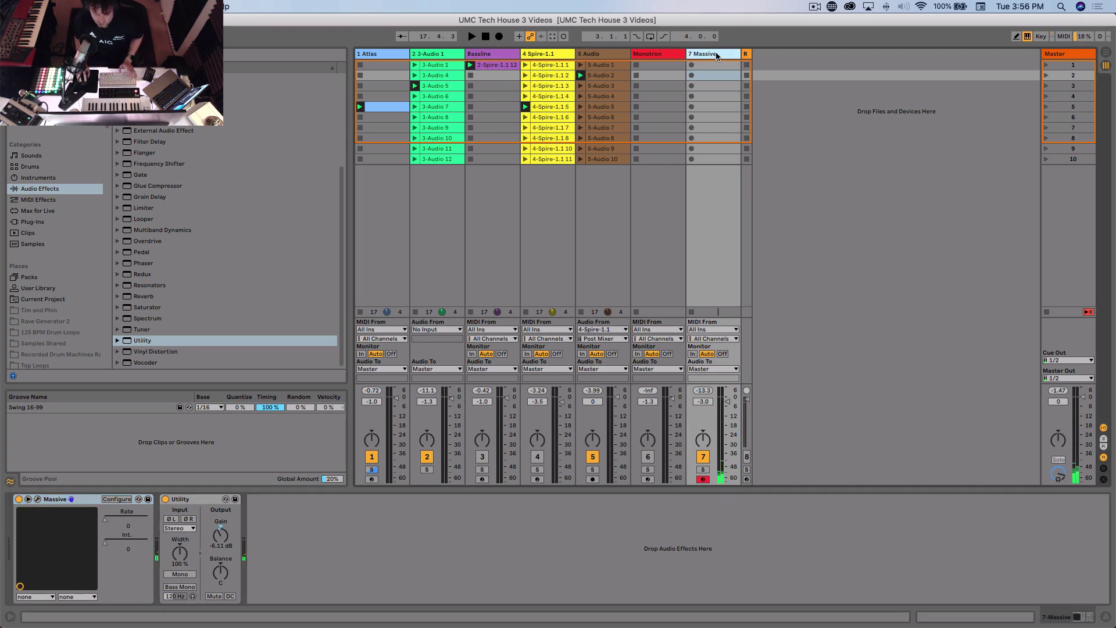
{"action": "key", "text": "space"}
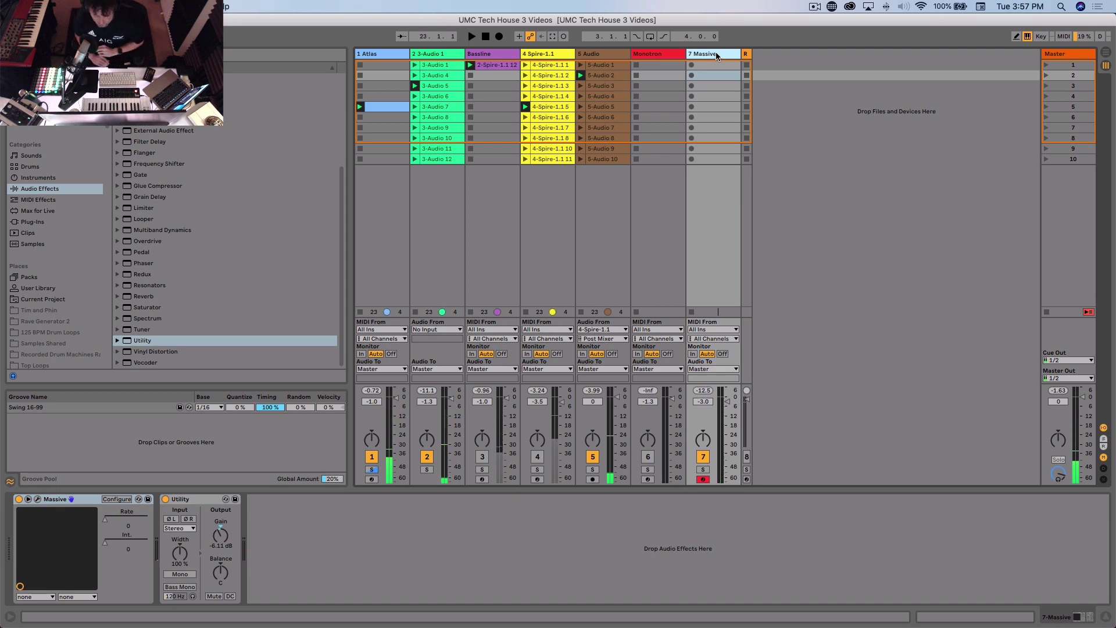
- Show the Massive window again, reposition it, and close it
{"action": "key", "text": "super+alt+p"}
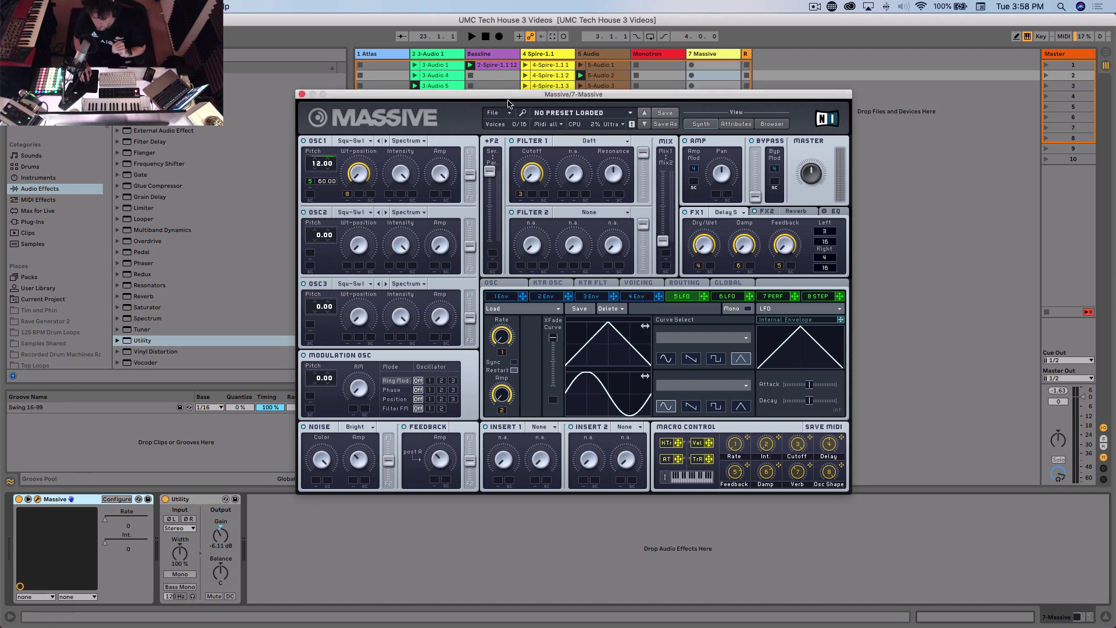
{"action": "left_click_drag", "start_coordinate": [495, 97], "coordinate": [543, 123]}
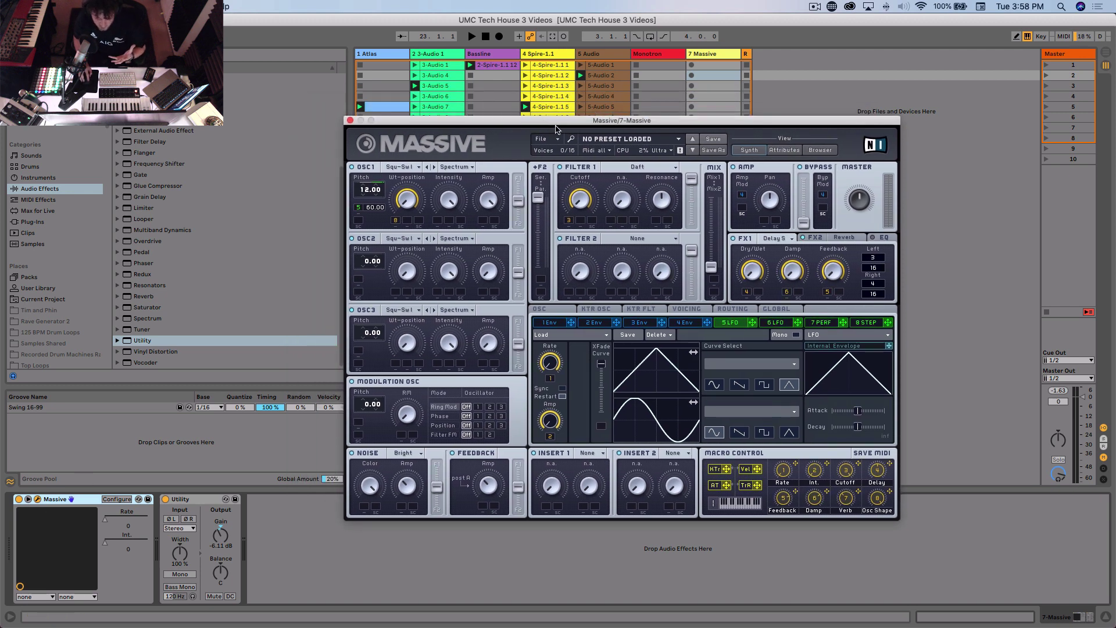
{"action": "left_click", "coordinate": [350, 120]}
- Open the Spire synth on the 4 Spire-1.1 track to view its settings and close its window
{"action": "left_click", "coordinate": [587, 54]}
{"action": "left_click", "coordinate": [561, 54]}
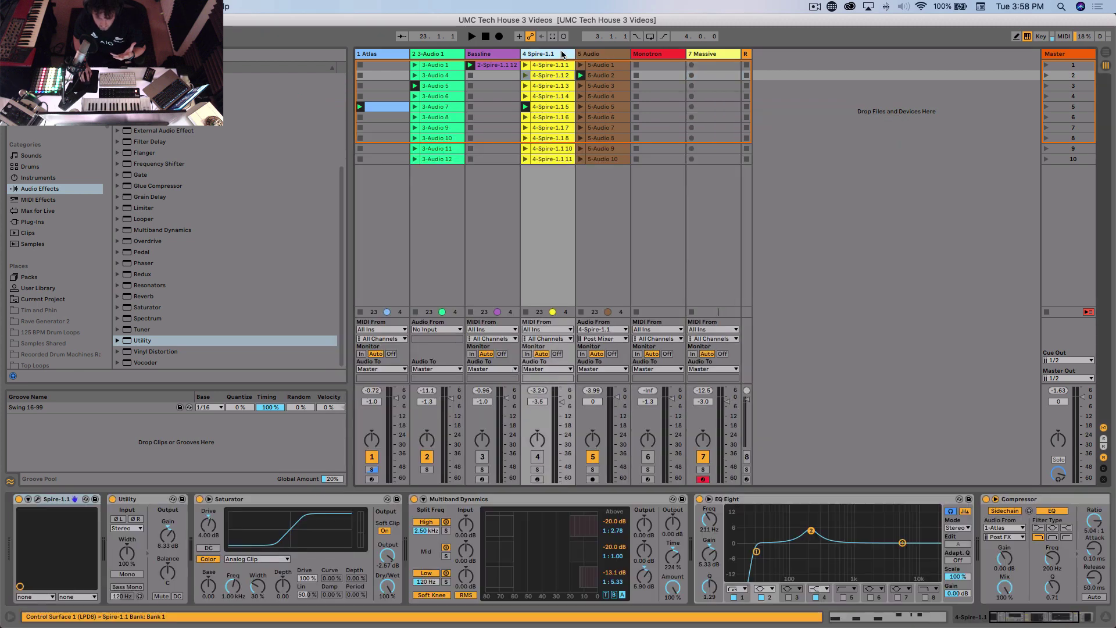
{"action": "left_click", "coordinate": [38, 498]}
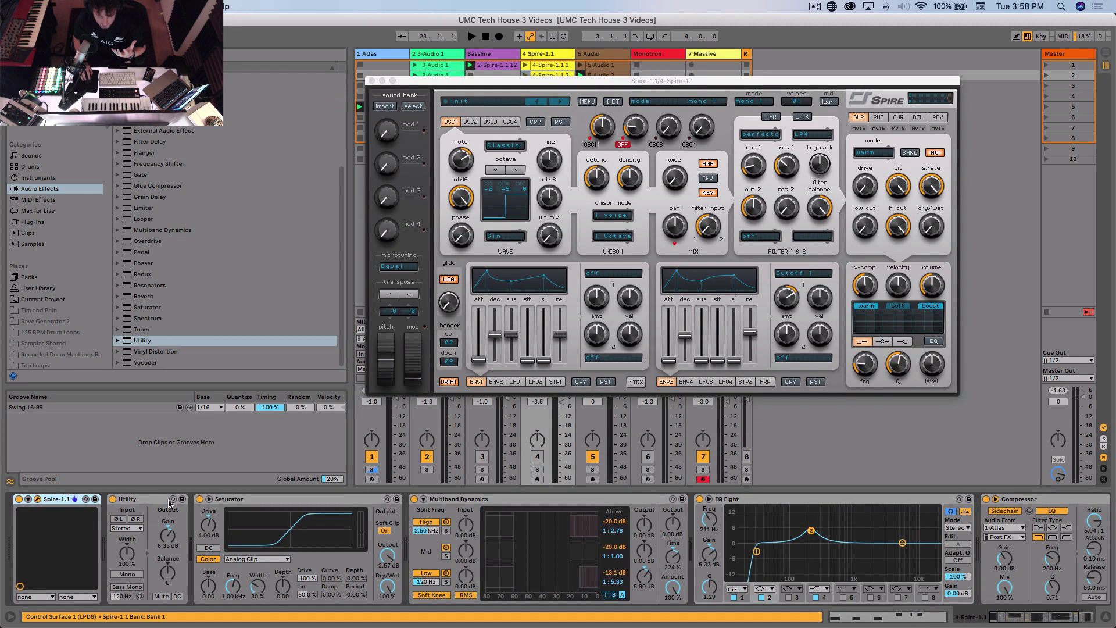
{"action": "left_click", "coordinate": [372, 81]}
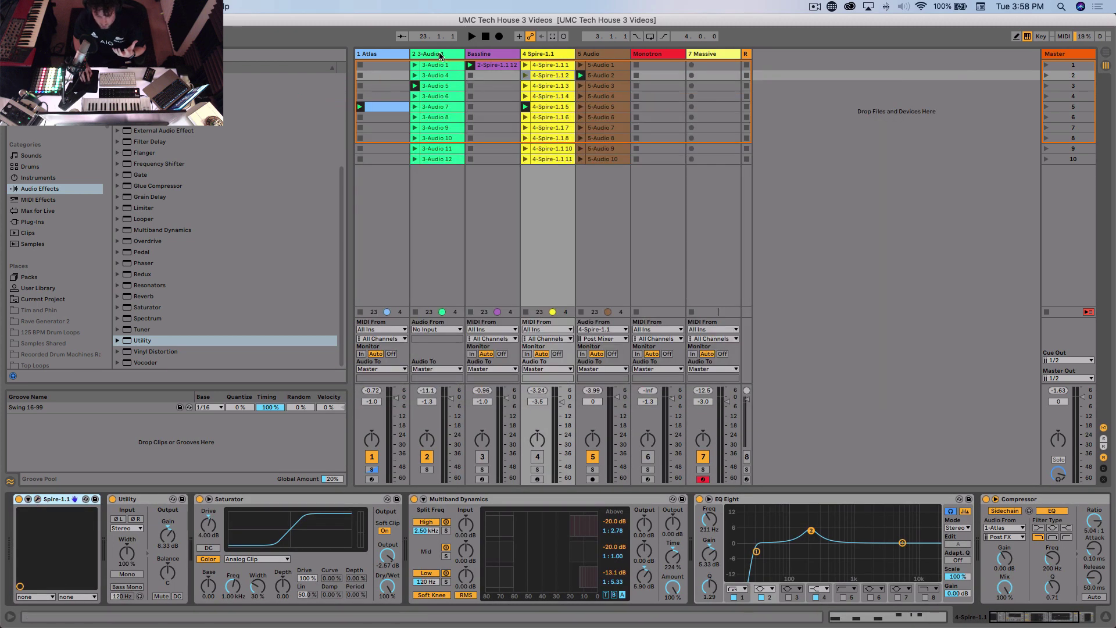
- View the Atlas drum plug-in on track 1 and return to the Massive plug-in window on track 7
{"action": "left_click", "coordinate": [385, 54]}
{"action": "left_click", "coordinate": [38, 499]}
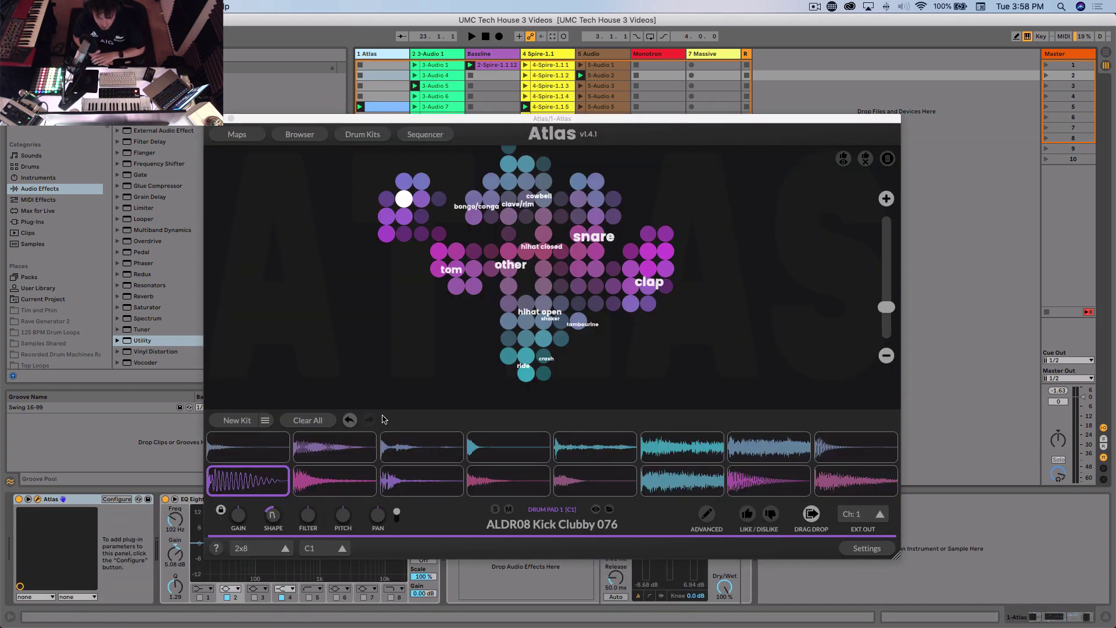
{"action": "left_click", "coordinate": [714, 54]}
{"action": "left_click", "coordinate": [38, 499]}
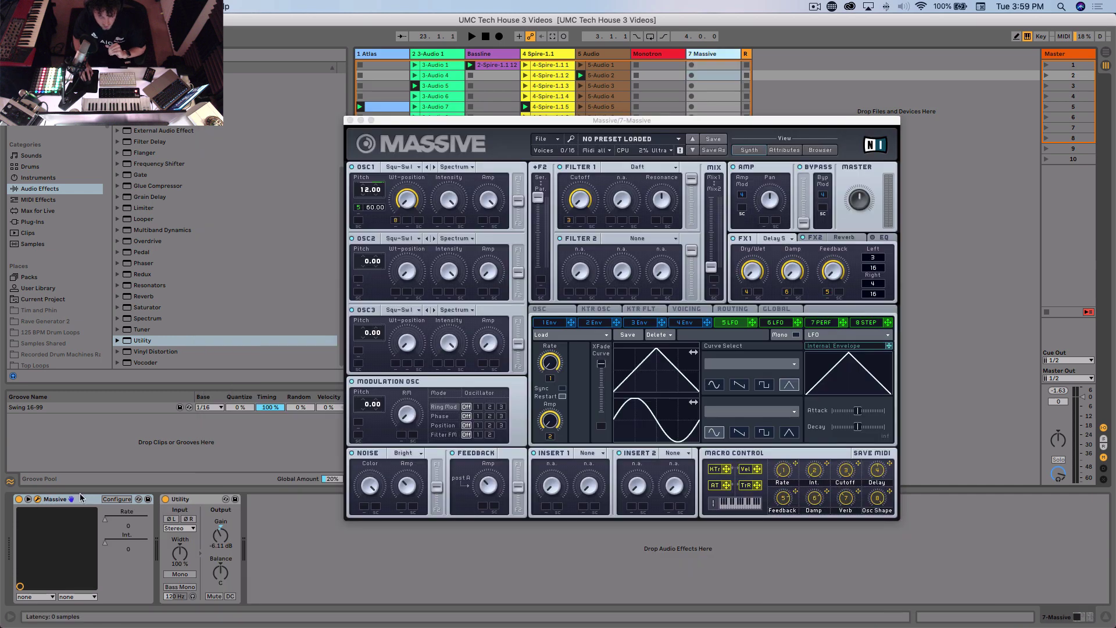